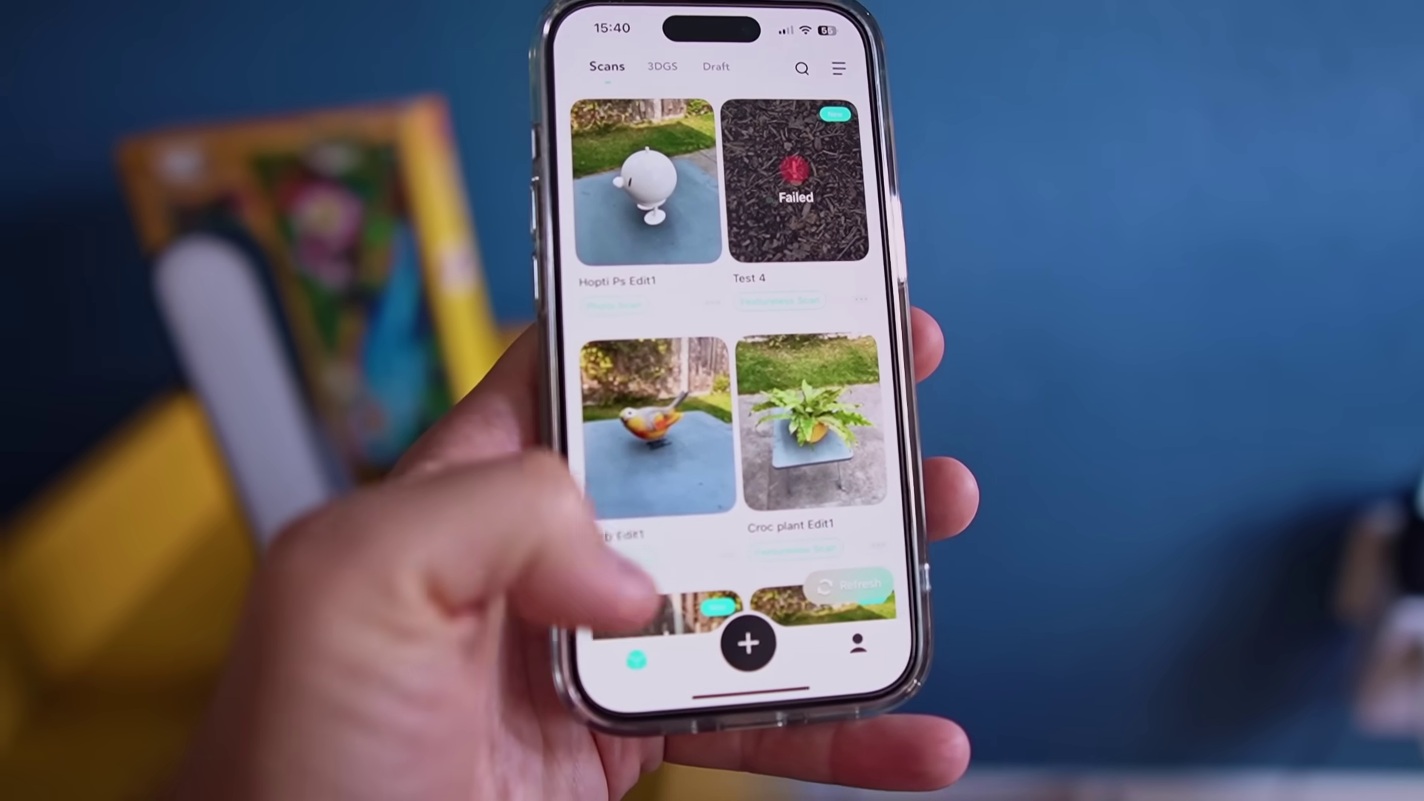
pyautogui.scroll(5, 667, 445)
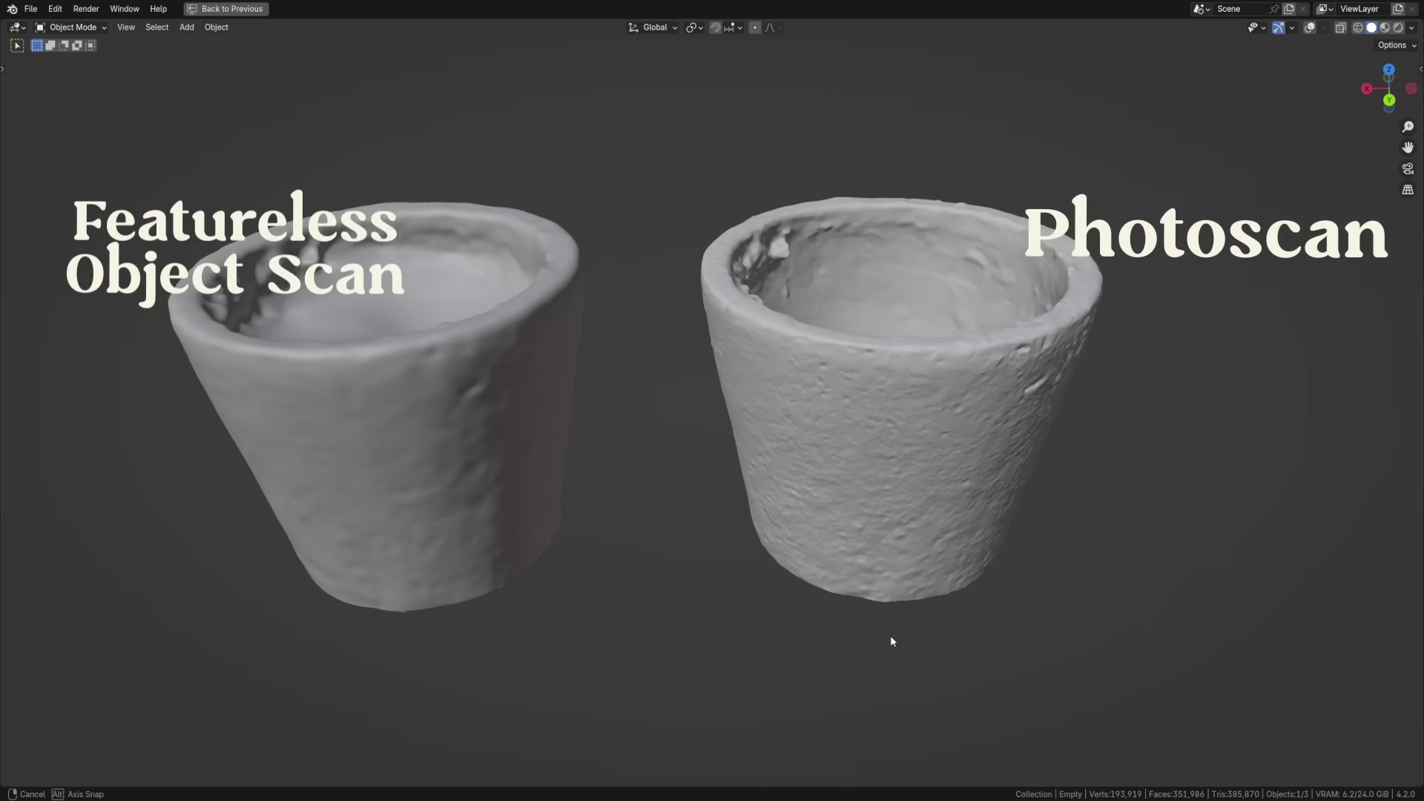
# Inspect the scanned pots, bird, round-headed figure, potted plant and cat figurine from different sides to compare their surface detail
pyautogui.moveTo(891, 638); pyautogui.dragTo(835, 607, button='middle')
pyautogui.press('z')
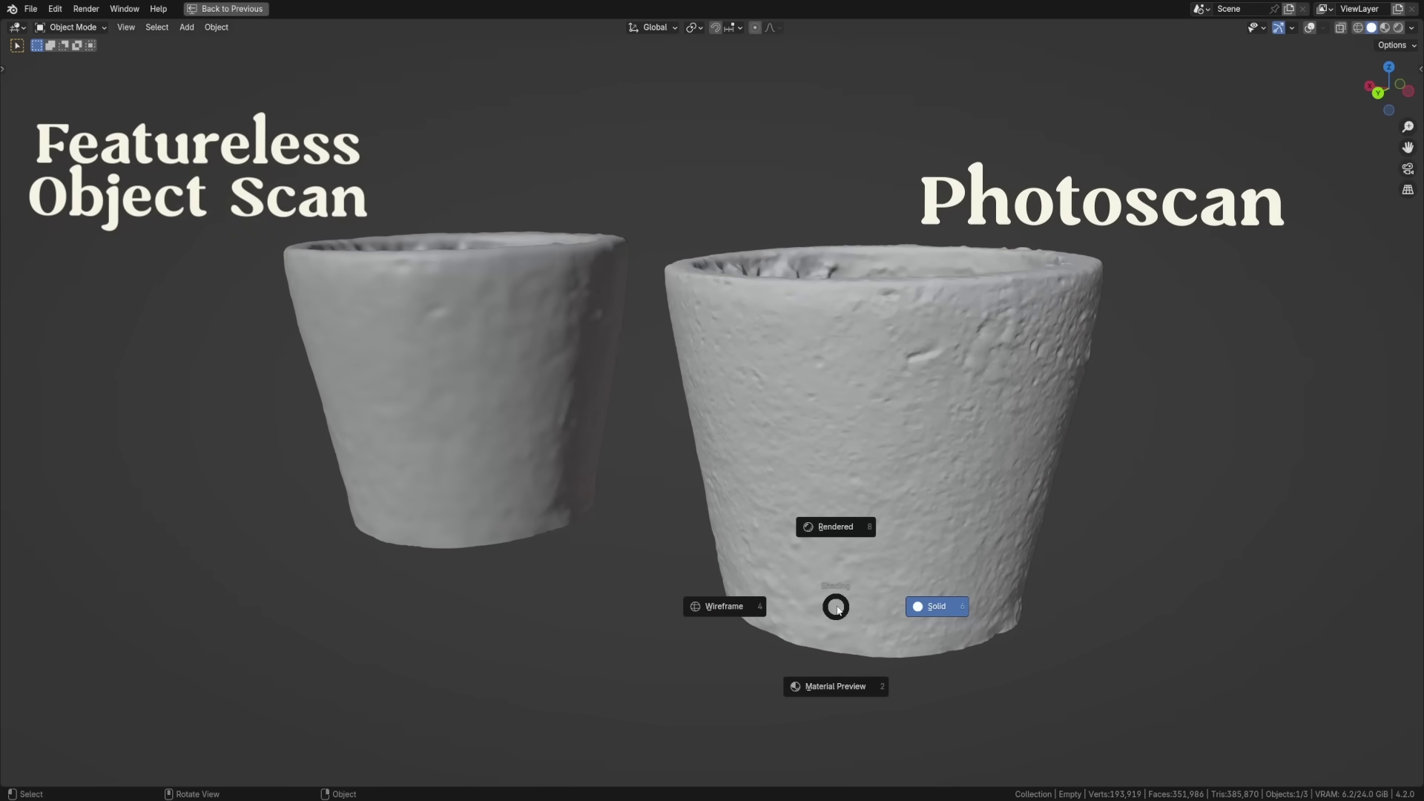
pyautogui.moveTo(646, 559)
pyautogui.mouseDown(button='middle')
pyautogui.moveTo(613, 562)
pyautogui.moveTo(638, 550)
pyautogui.mouseUp(button='middle')
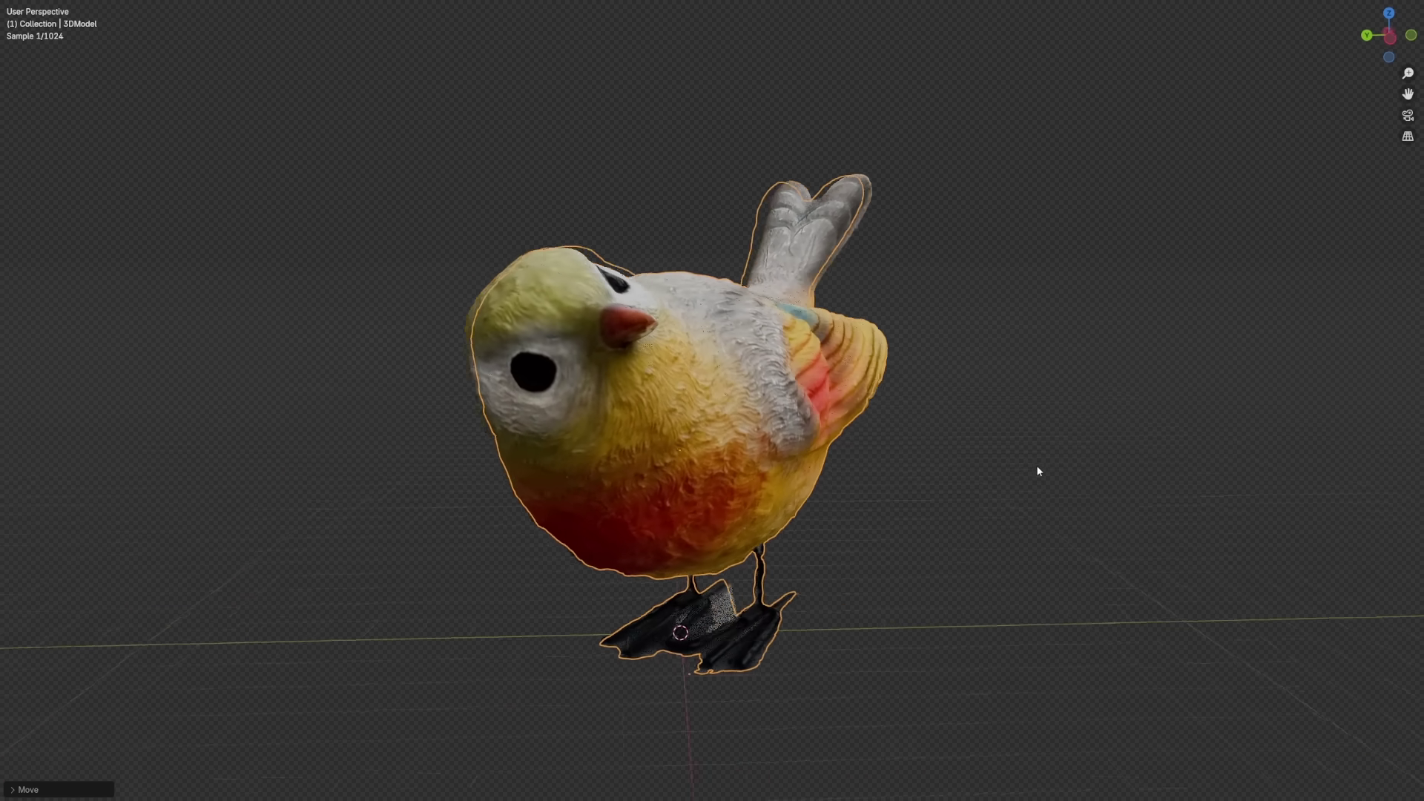
pyautogui.moveTo(1038, 471); pyautogui.dragTo(1156, 467, button='middle')
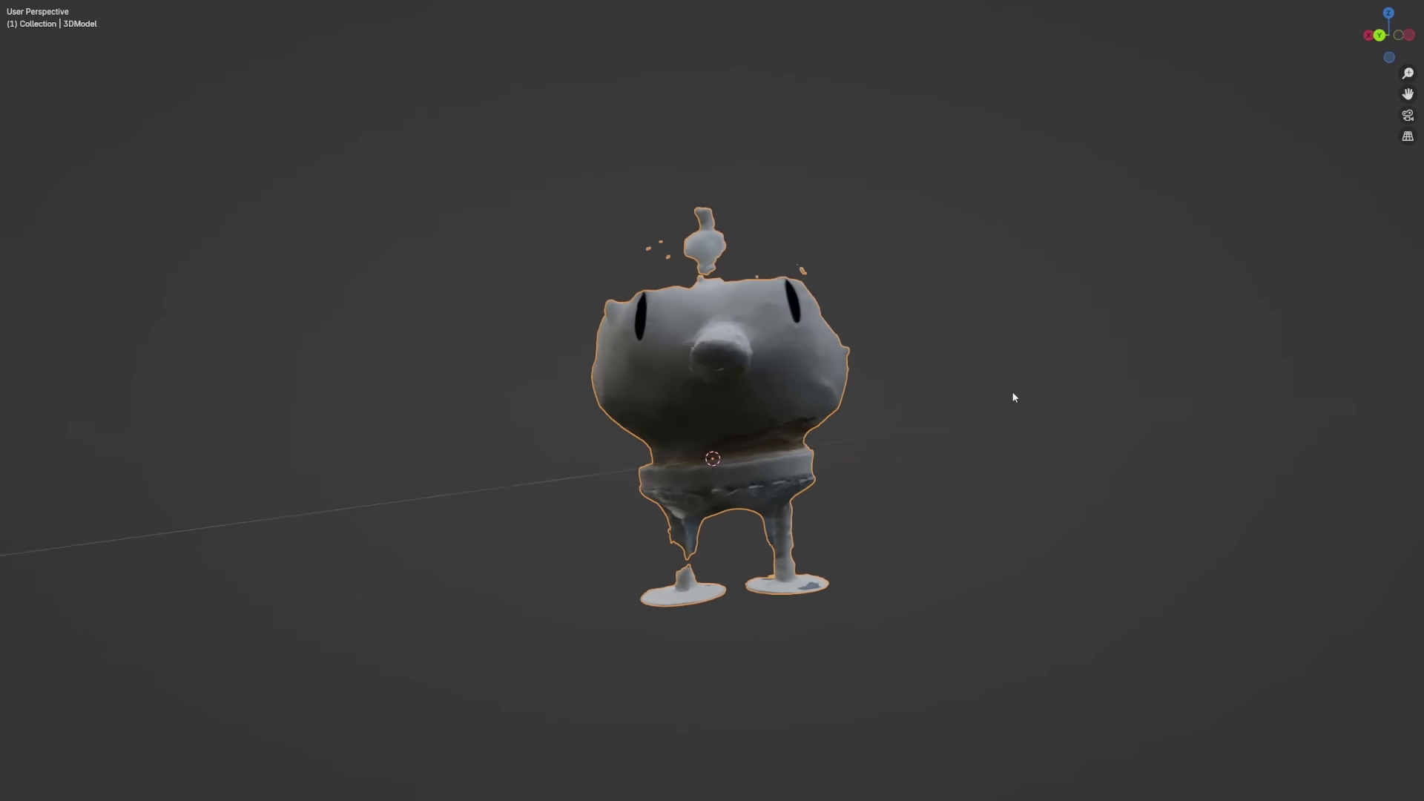
pyautogui.moveTo(1206, 410); pyautogui.dragTo(1110, 407, button='middle')
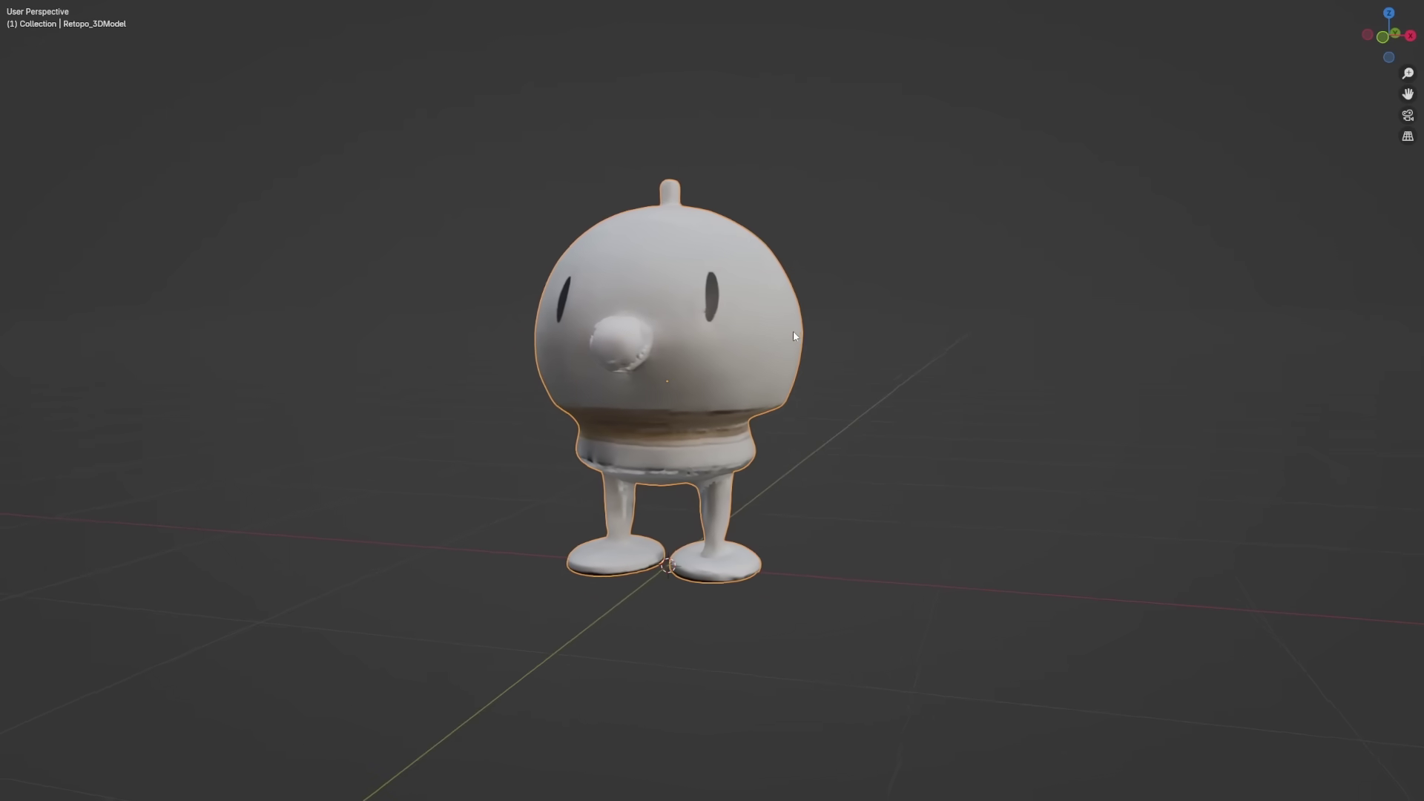
pyautogui.moveTo(794, 336); pyautogui.dragTo(851, 338, button='middle')
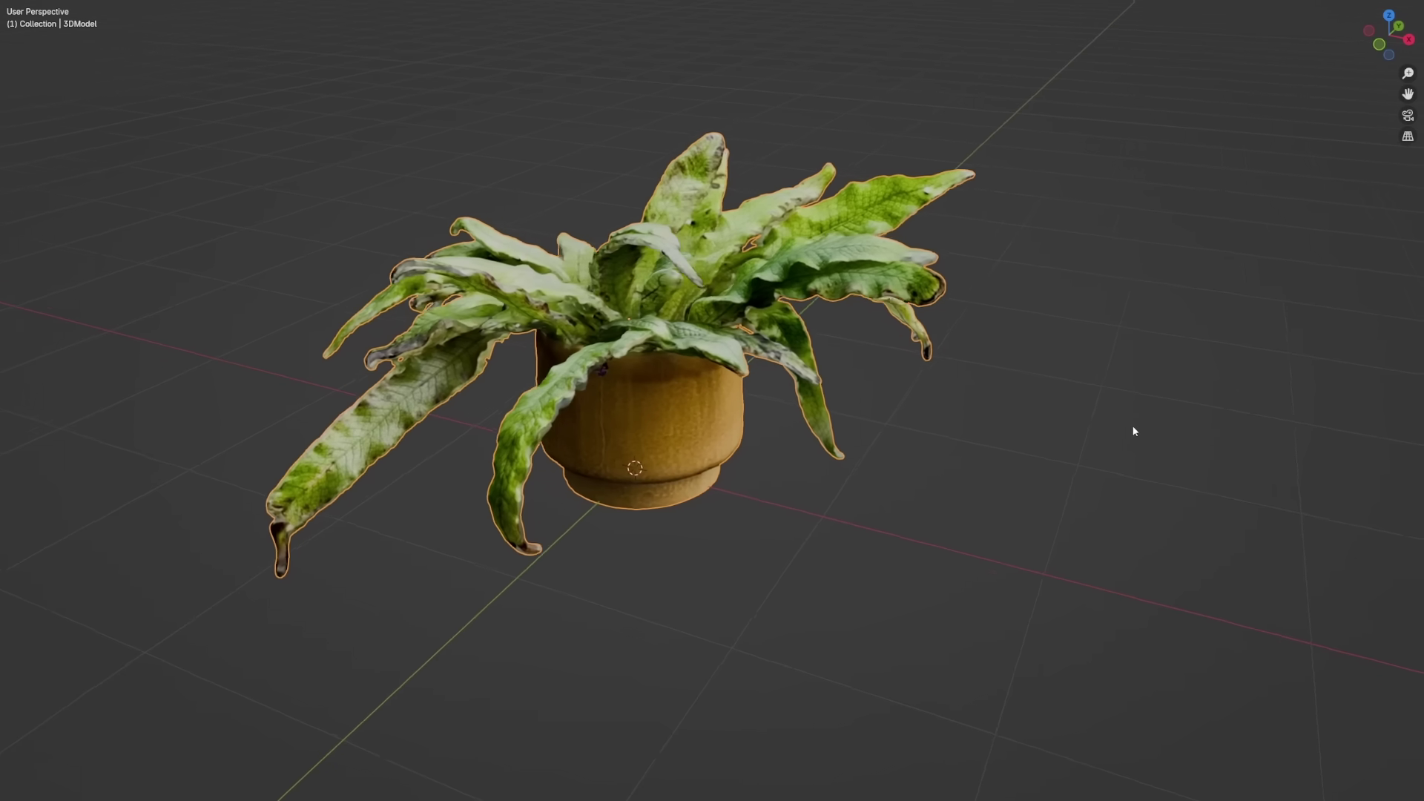
pyautogui.moveTo(1107, 432); pyautogui.dragTo(982, 439, button='middle')
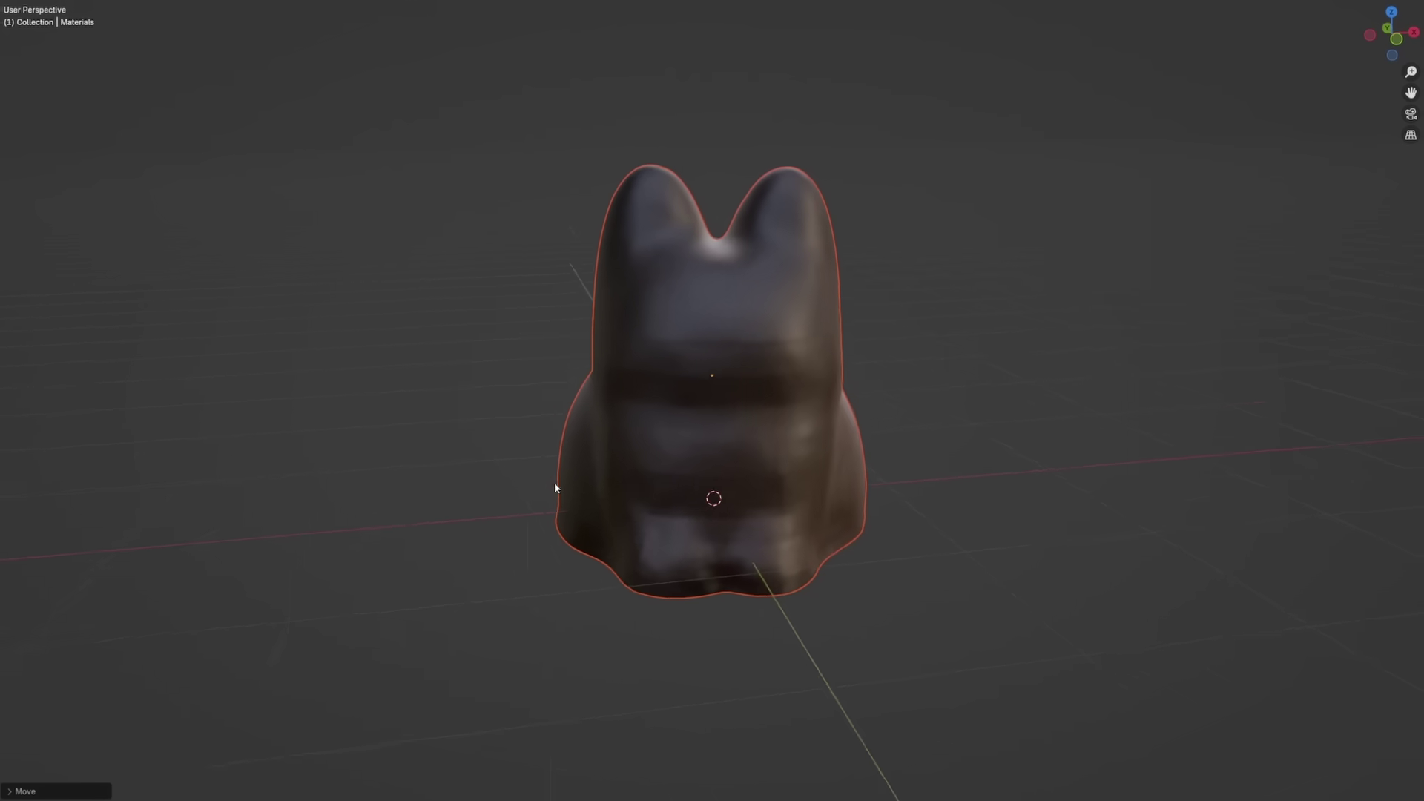
pyautogui.moveTo(554, 482)
pyautogui.mouseDown(button='middle')
pyautogui.moveTo(393, 486)
pyautogui.moveTo(385, 445)
pyautogui.moveTo(465, 423)
pyautogui.moveTo(865, 508)
pyautogui.moveTo(1261, 525)
pyautogui.mouseUp(button='middle')
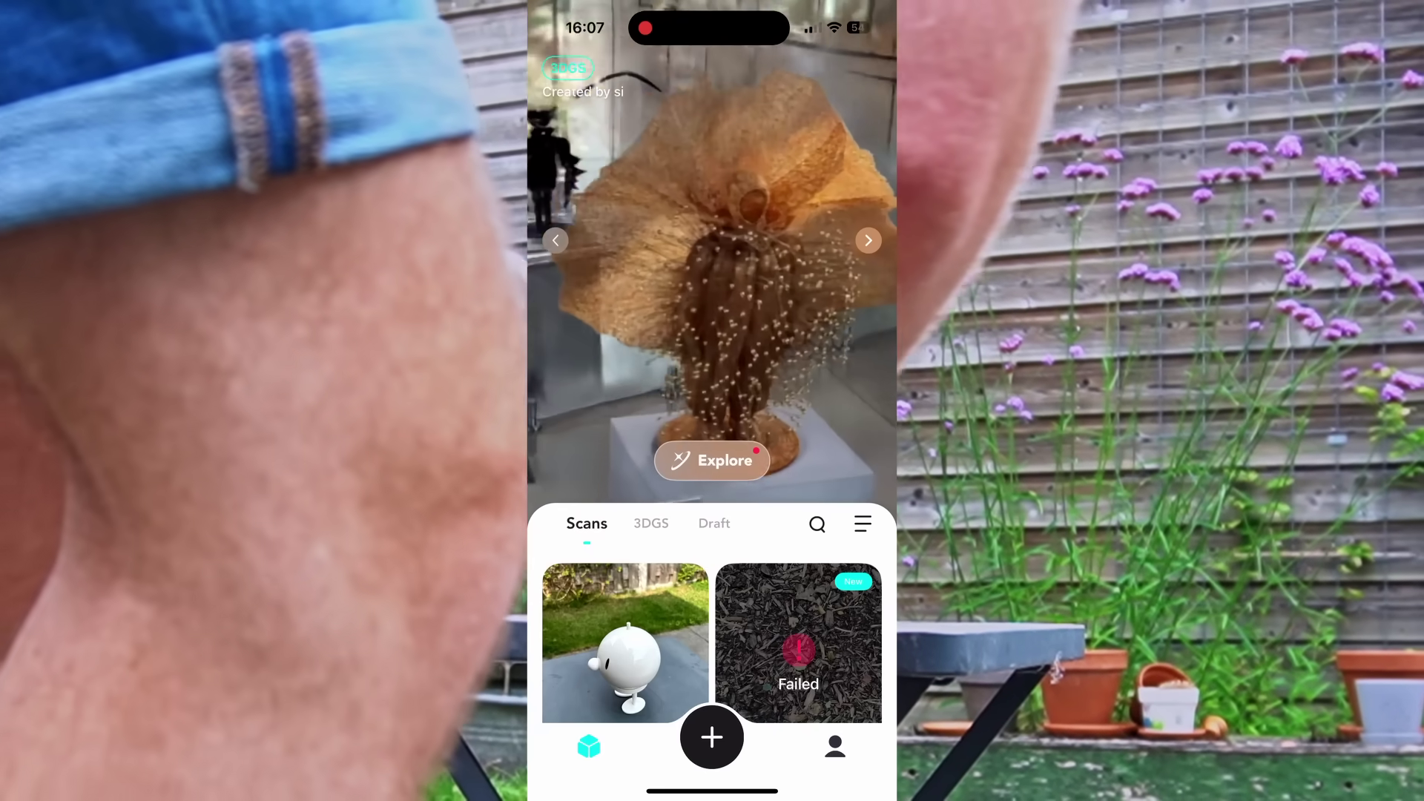
# Start a Featureless Object Scan and name the captured banana video Bananas
pyautogui.click(711, 737)
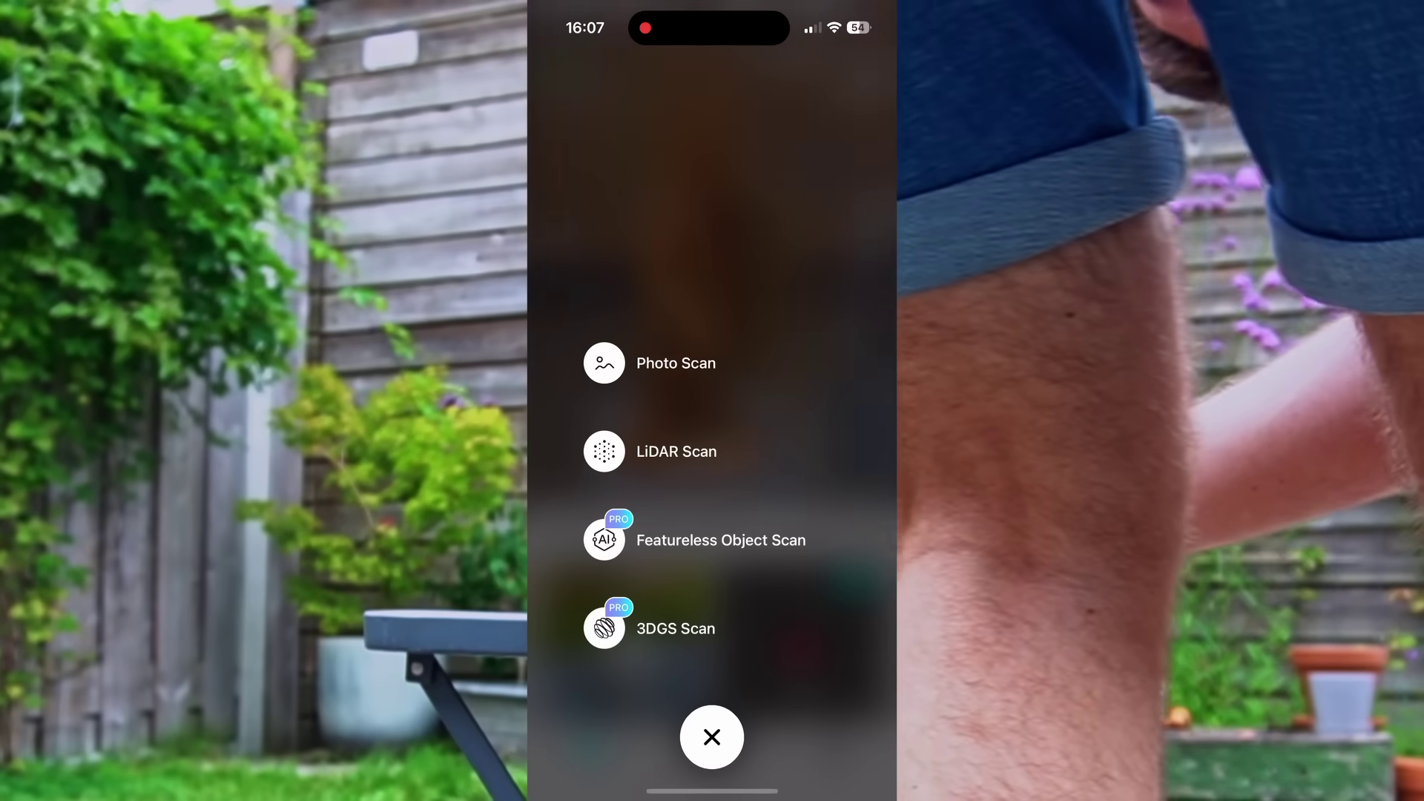
pyautogui.click(605, 540)
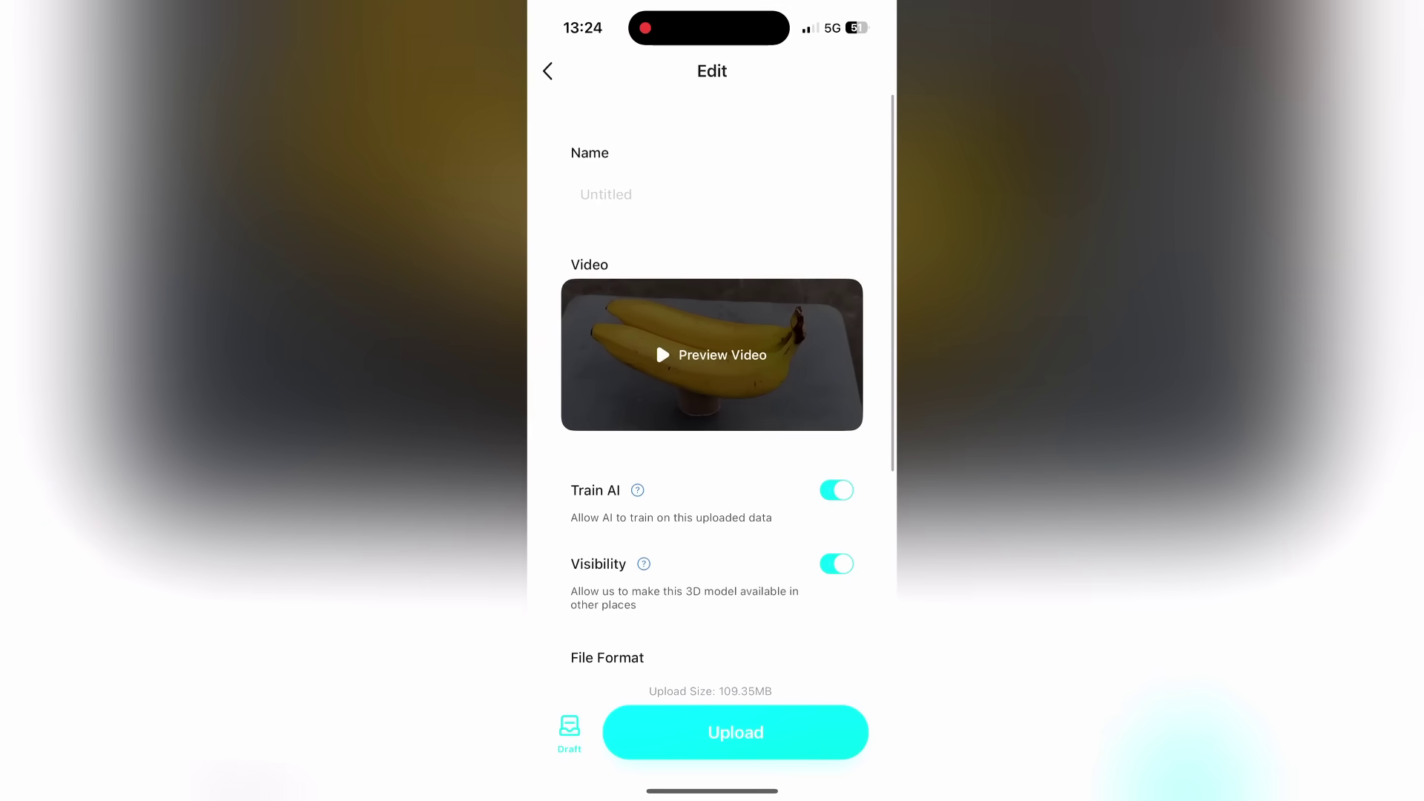
pyautogui.click(606, 194)
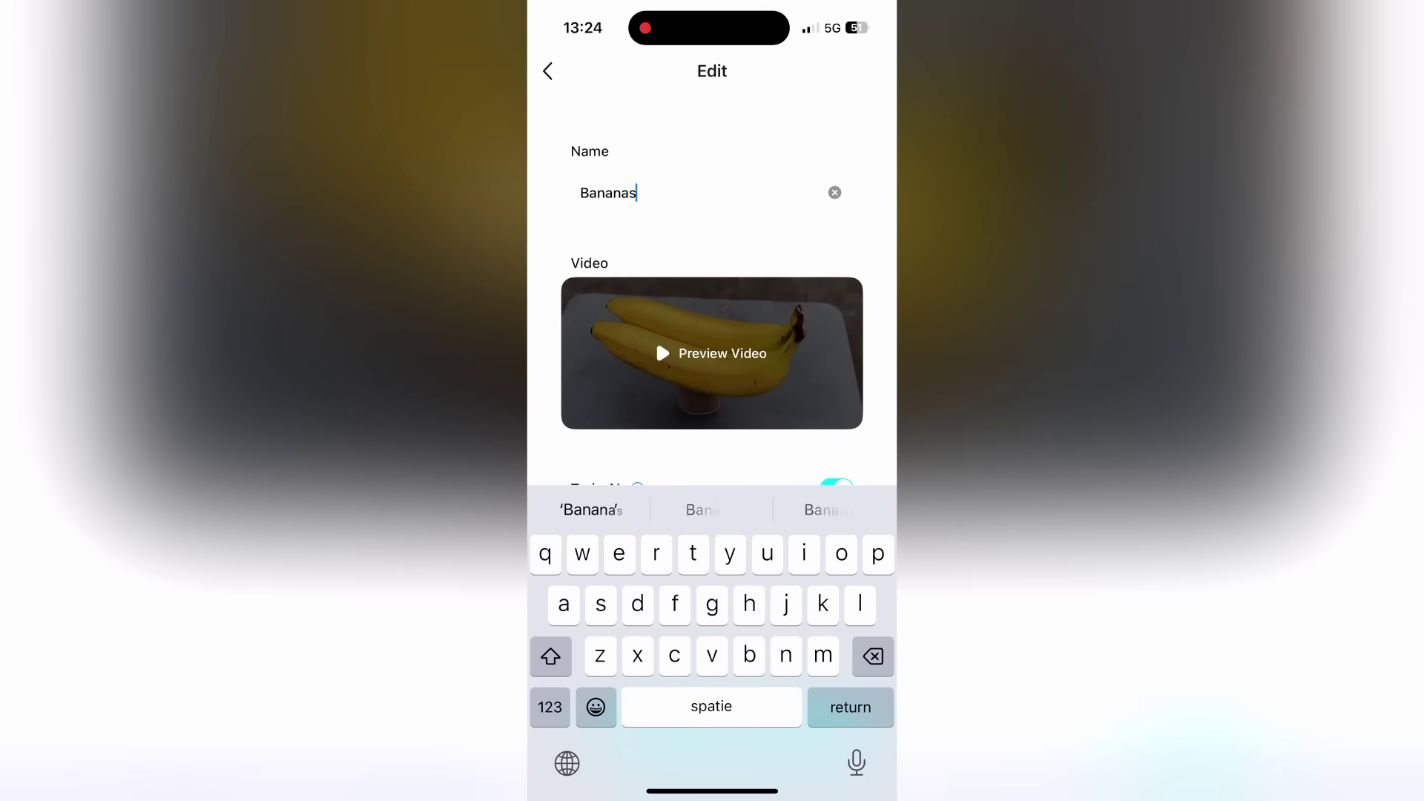
pyautogui.press('Return')
pyautogui.scroll(-5, 712, 445)
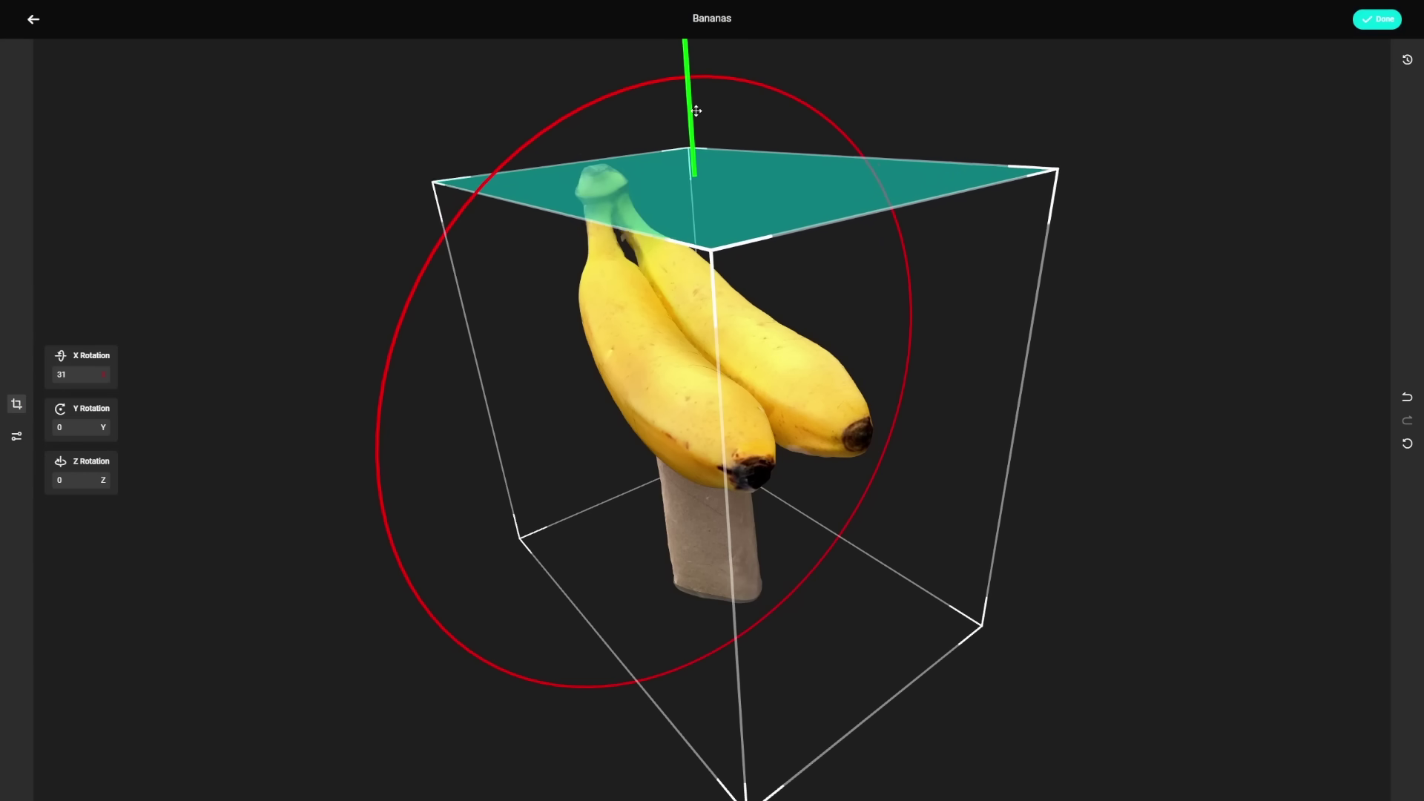
# Adjust the crop box around the Bananas scan by shifting its upper and side faces
pyautogui.moveTo(696, 110); pyautogui.dragTo(696, 100)
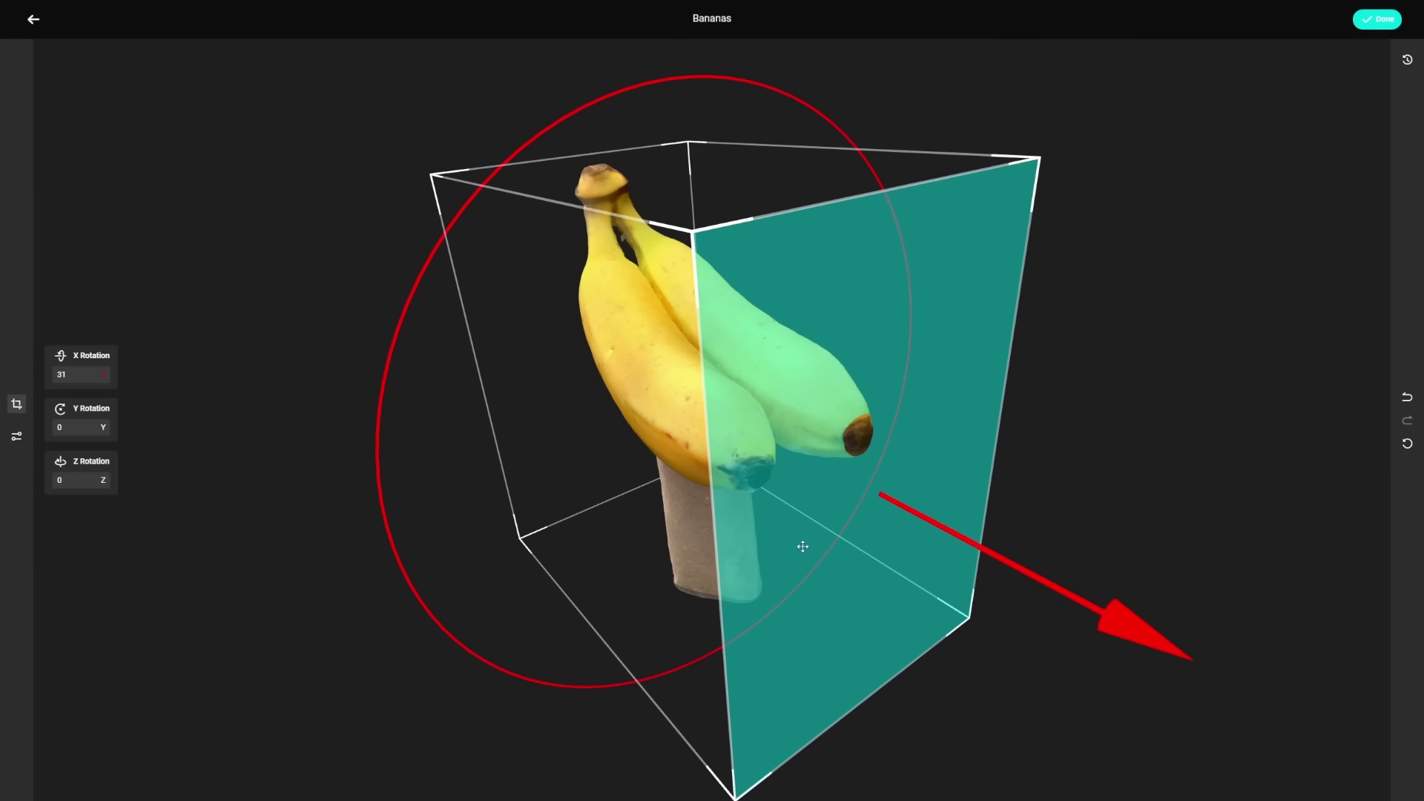
pyautogui.moveTo(1044, 743); pyautogui.dragTo(727, 487)
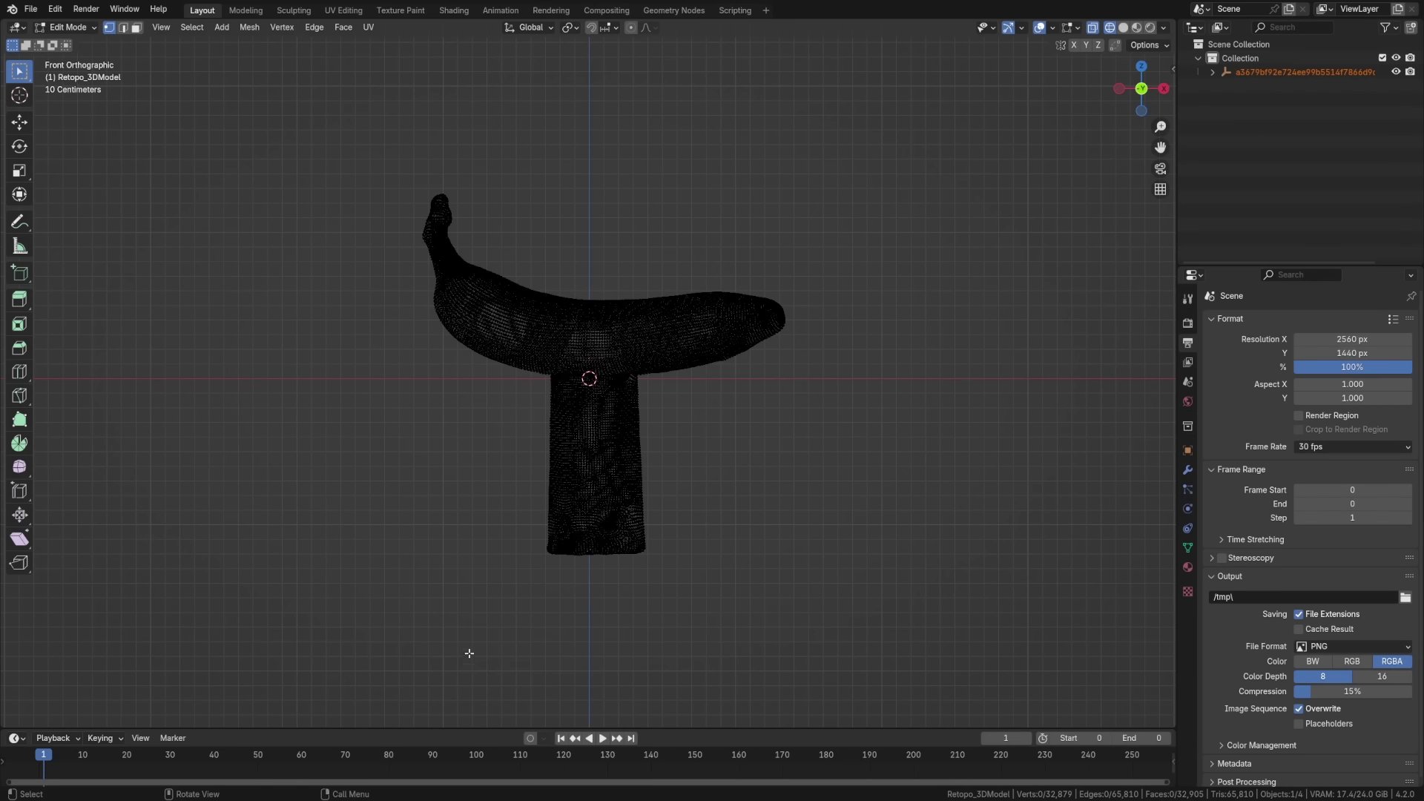
# Delete the stand beneath the bananas from the mesh in Blender, and export the Bananas Edit1 model from the scan editor
pyautogui.moveTo(468, 658); pyautogui.dragTo(774, 376)
pyautogui.press('x')
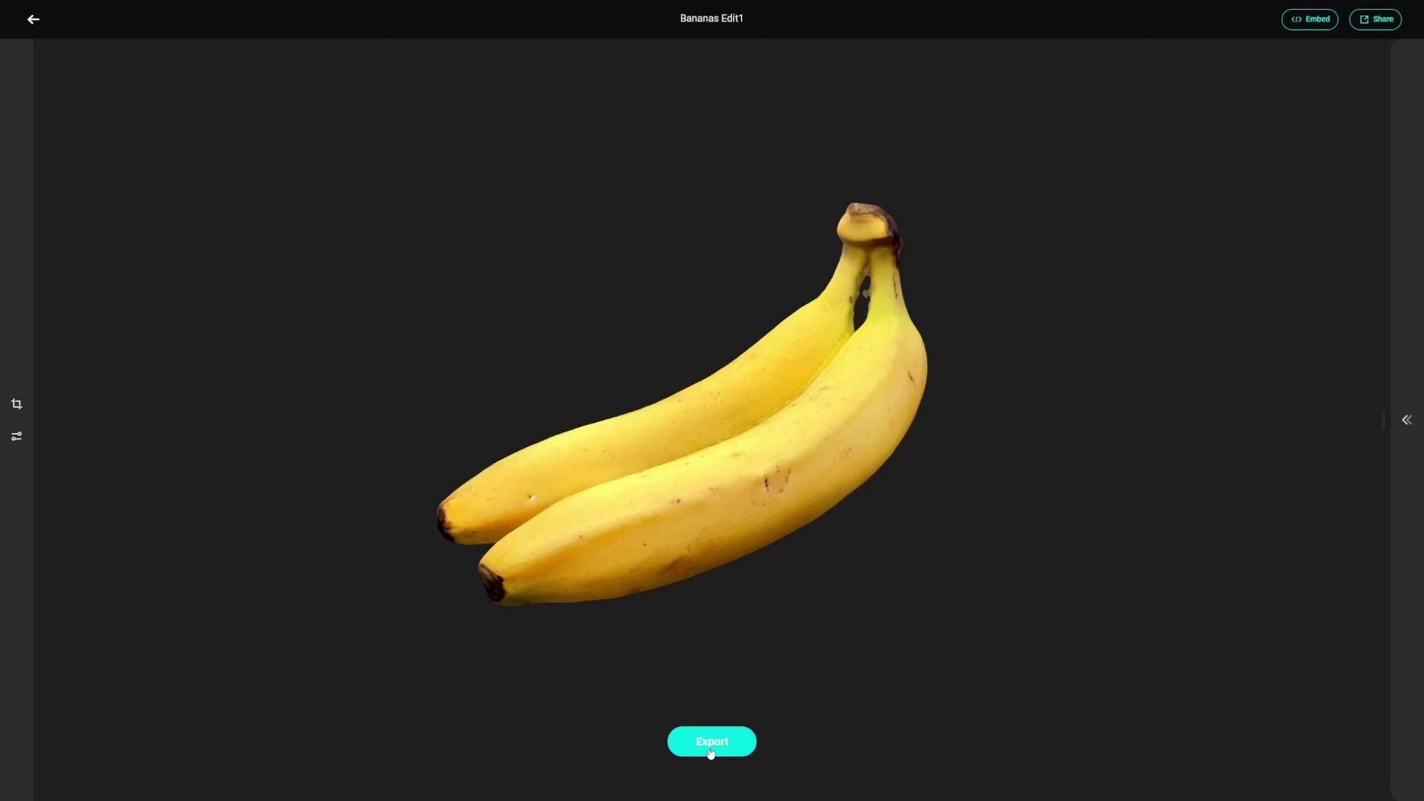
pyautogui.click(710, 751)
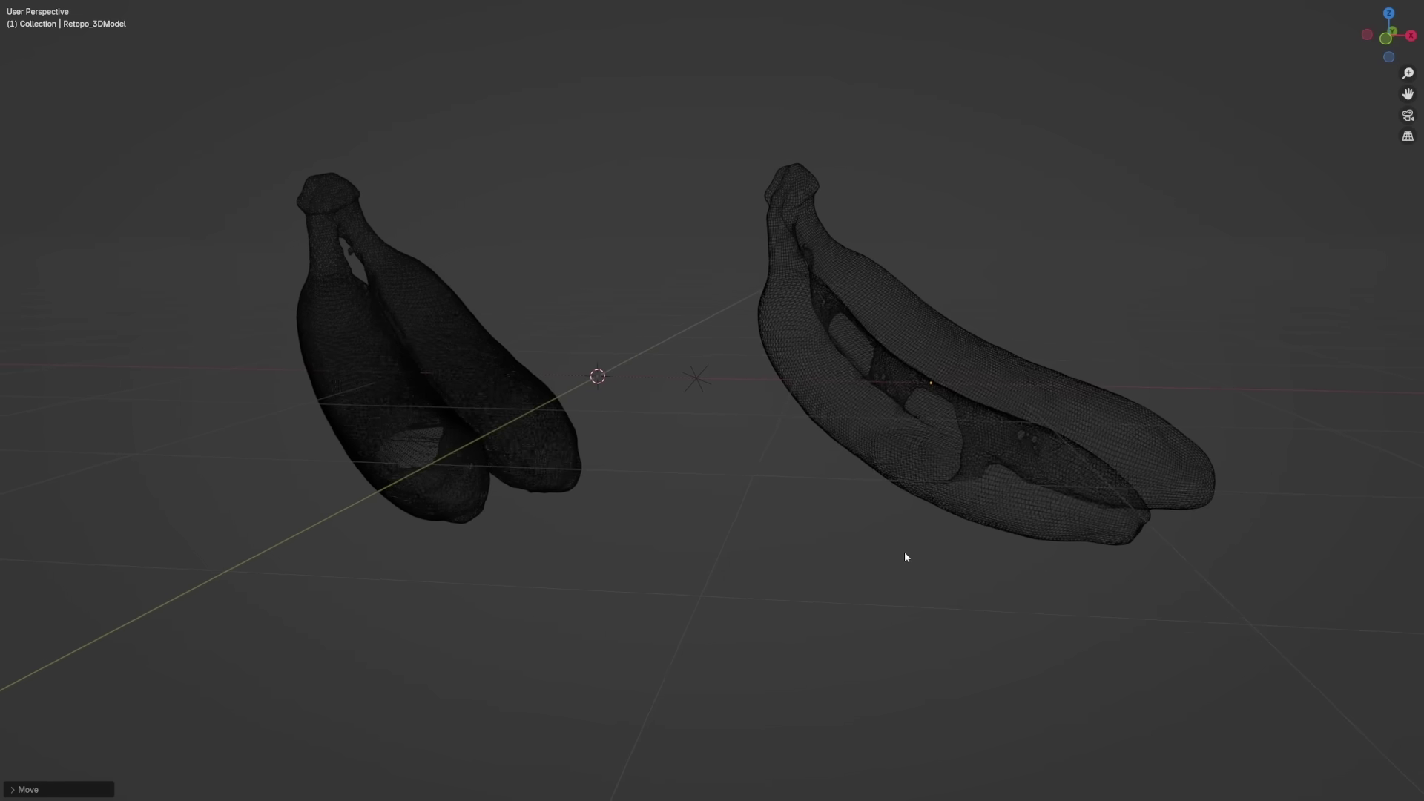
# Inspect the bananas' wireframes and textured surface, and the inside and outside of the terracotta pot scan
pyautogui.moveTo(904, 550)
pyautogui.mouseDown(button='middle')
pyautogui.moveTo(900, 537)
pyautogui.moveTo(888, 550)
pyautogui.mouseUp(button='middle')
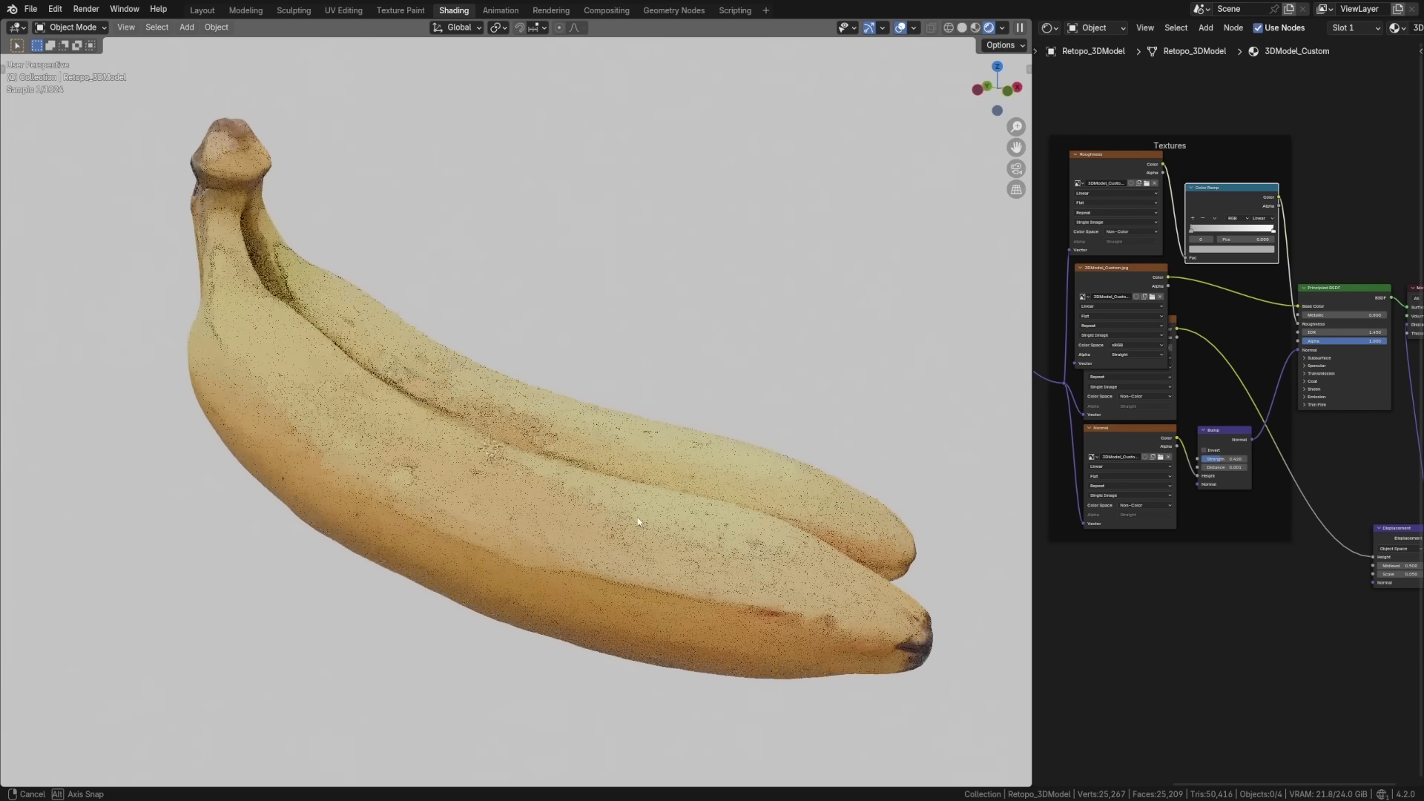
pyautogui.moveTo(713, 520); pyautogui.dragTo(693, 514, button='middle')
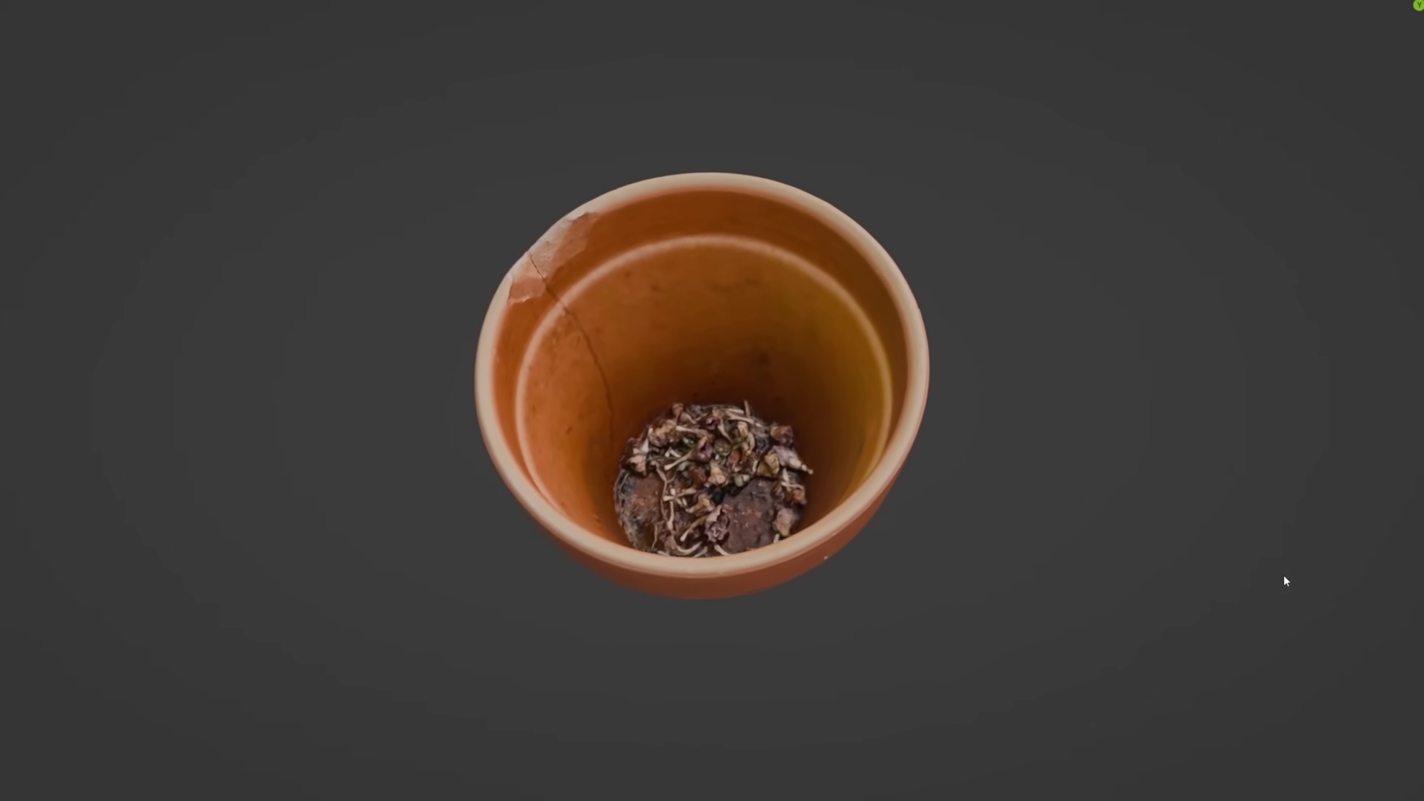
pyautogui.moveTo(1284, 576); pyautogui.dragTo(1404, 456)
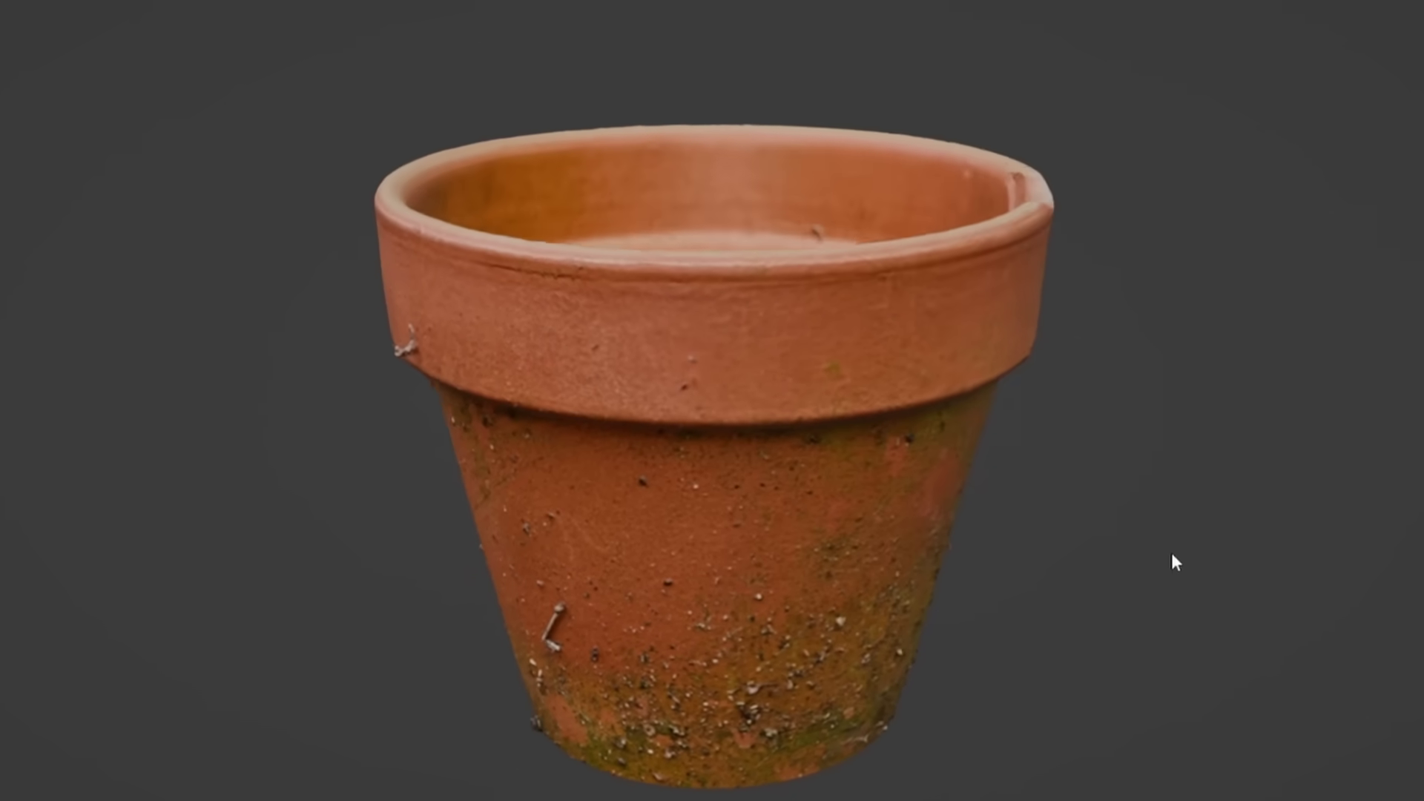
pyautogui.moveTo(1148, 585); pyautogui.dragTo(939, 766)
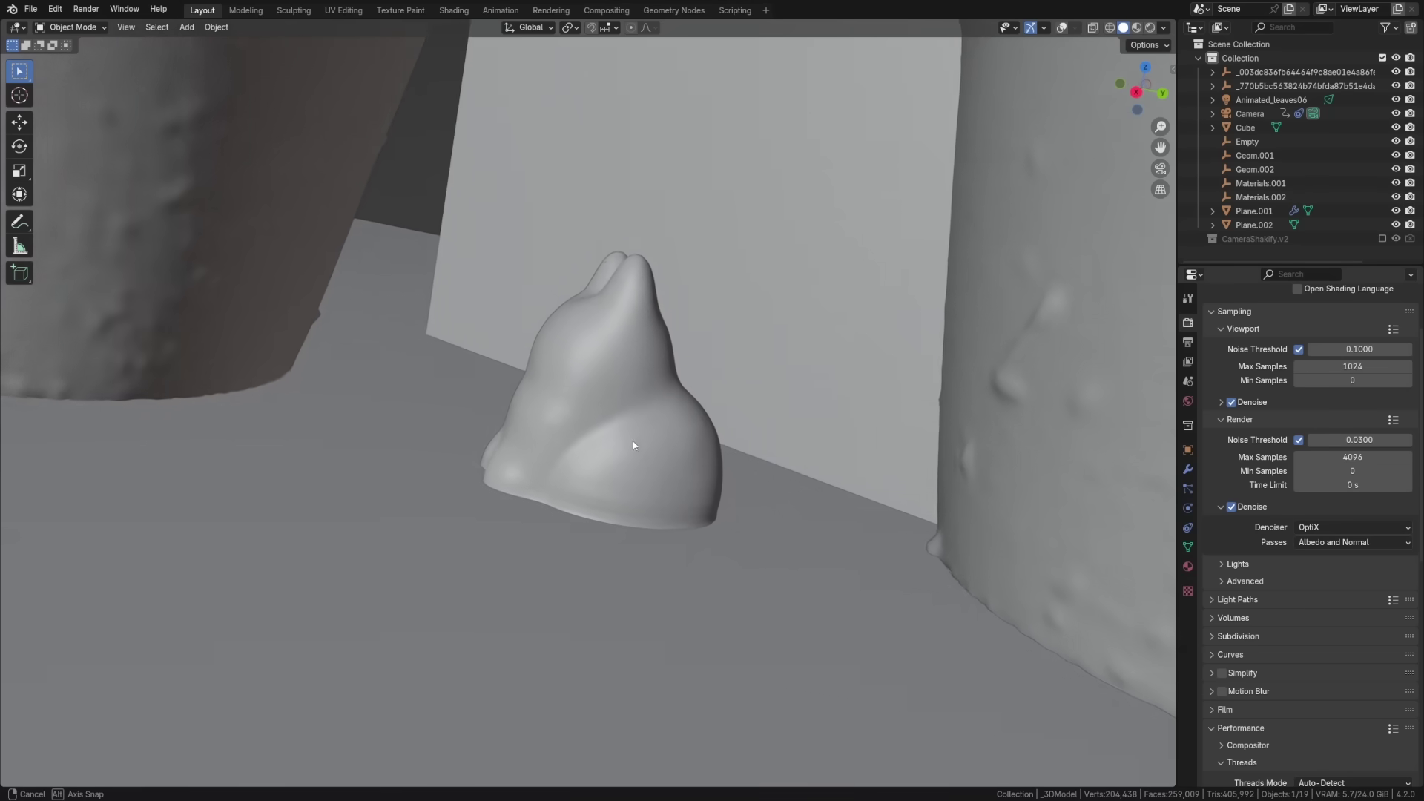
# Switch the cat figurine and flowerpot scene to rendered viewport shading and view it from another angle
pyautogui.moveTo(632, 445); pyautogui.dragTo(743, 423, button='middle')
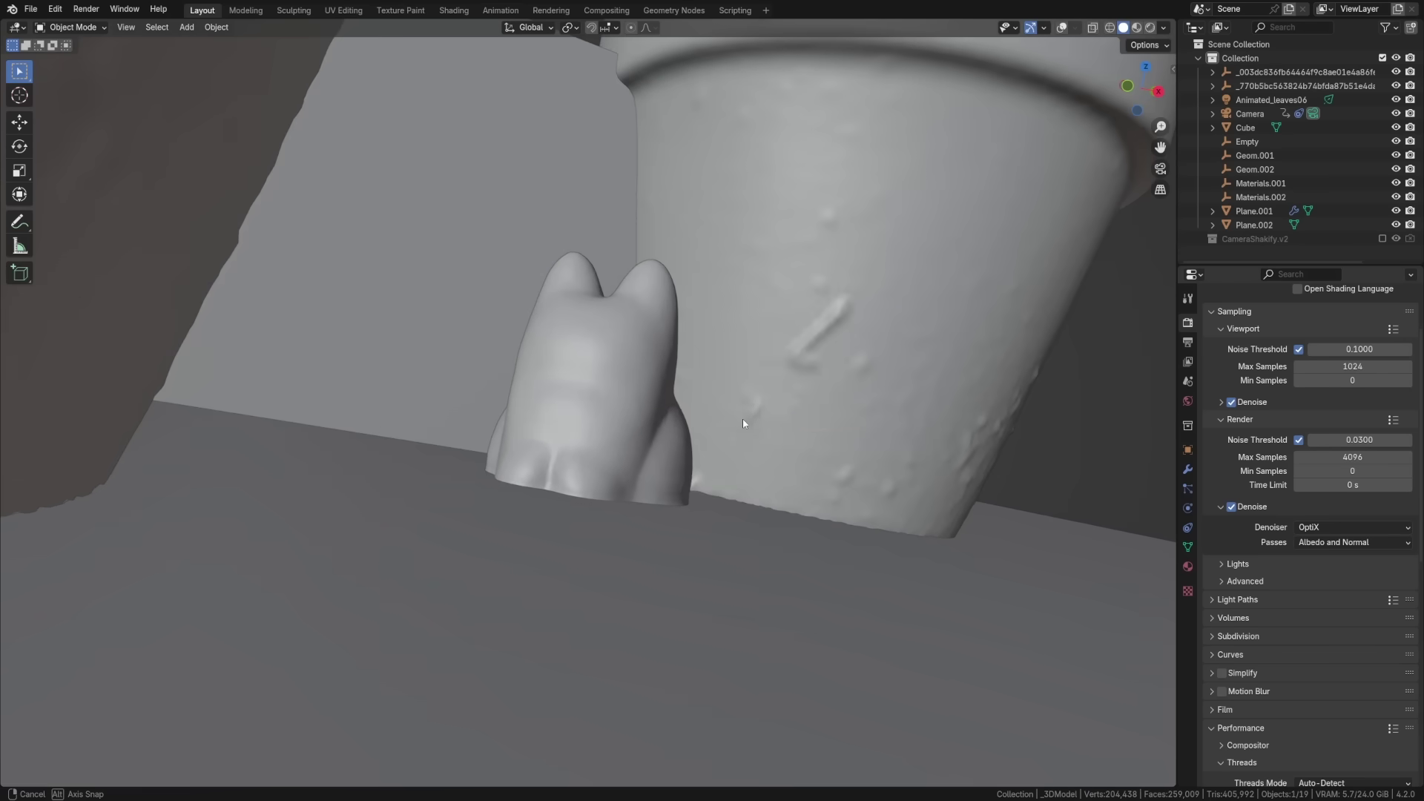
pyautogui.click(765, 343)
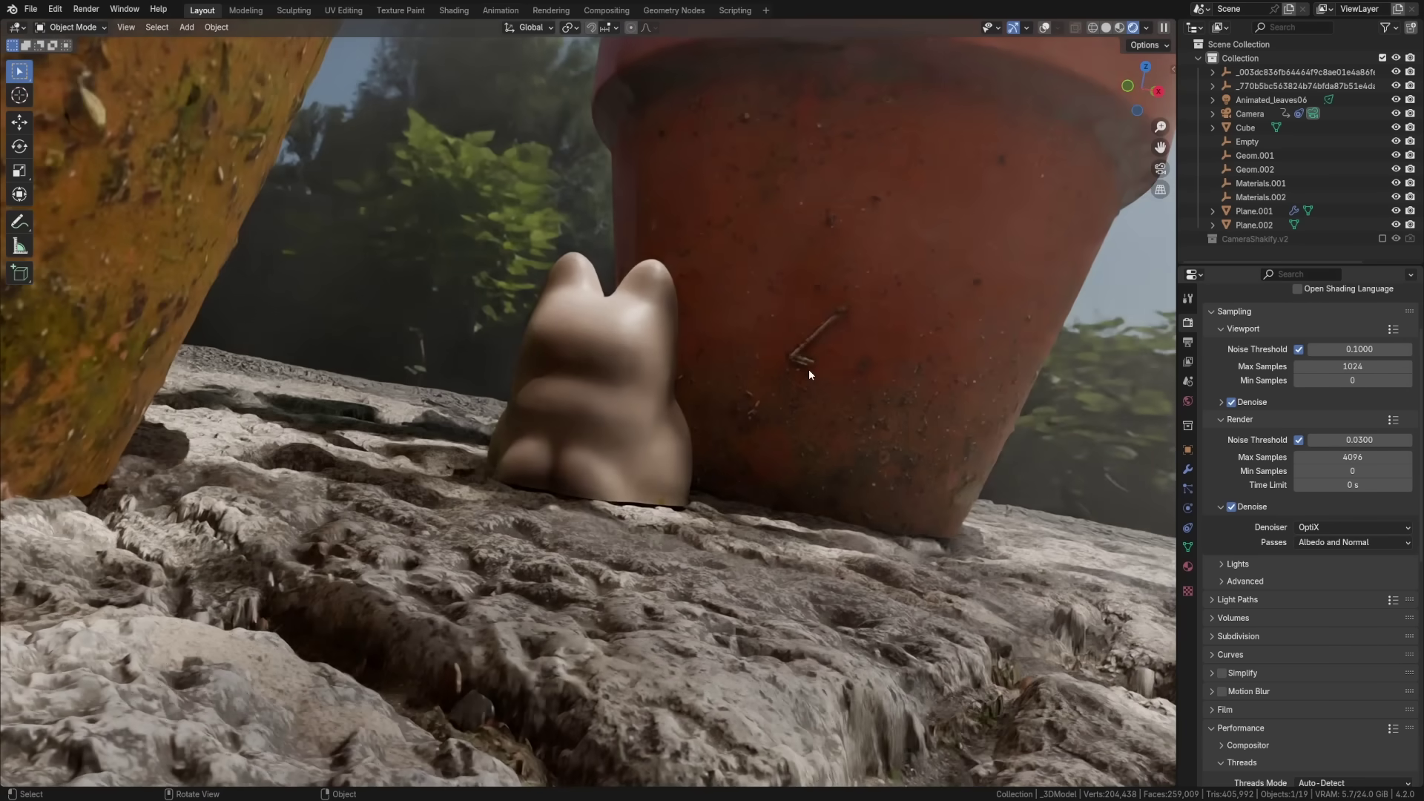
pyautogui.moveTo(808, 368); pyautogui.dragTo(760, 407, button='middle')
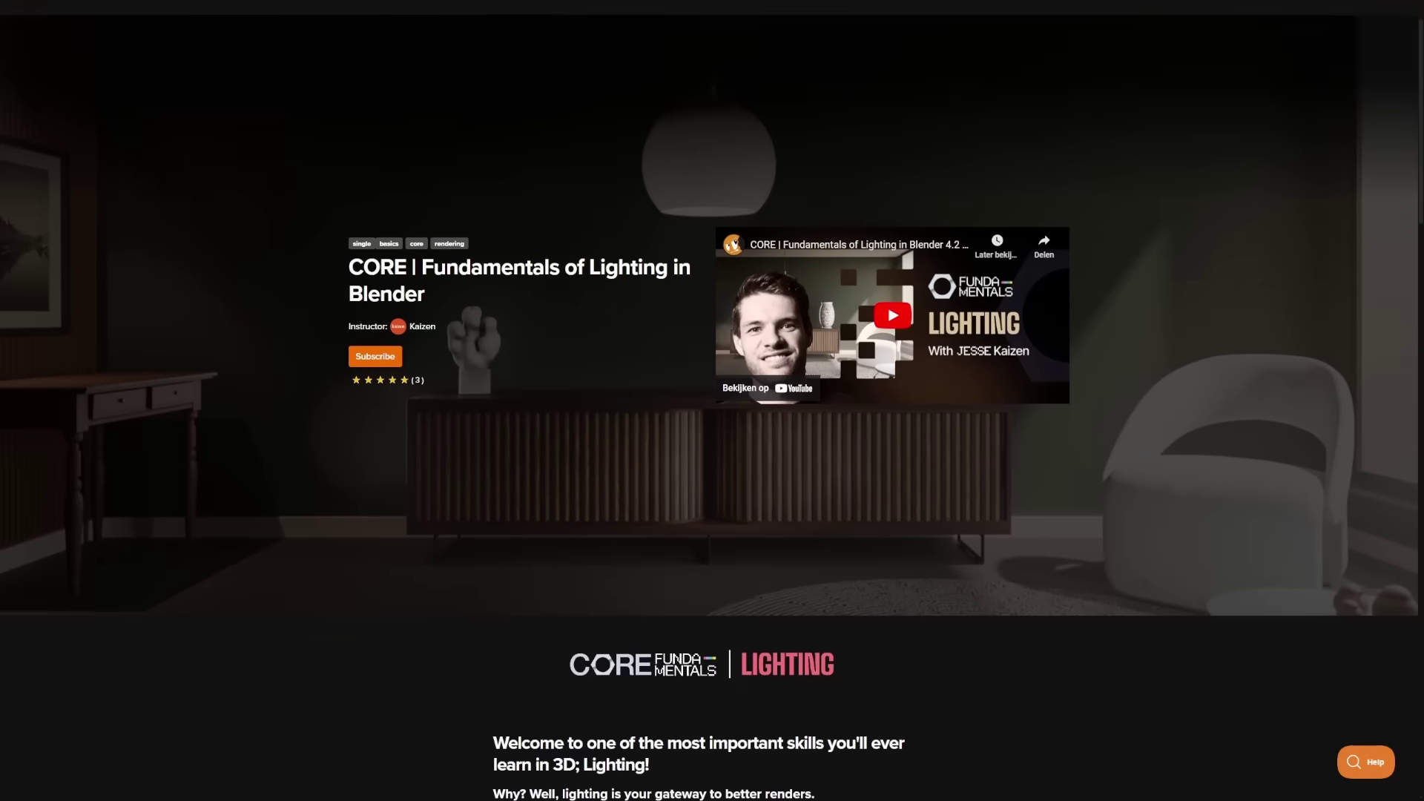
# Look through the web page of the Fundamentals of Lighting in Blender course
pyautogui.scroll(-9, 712, 400)
pyautogui.scroll(-3, 712, 400)
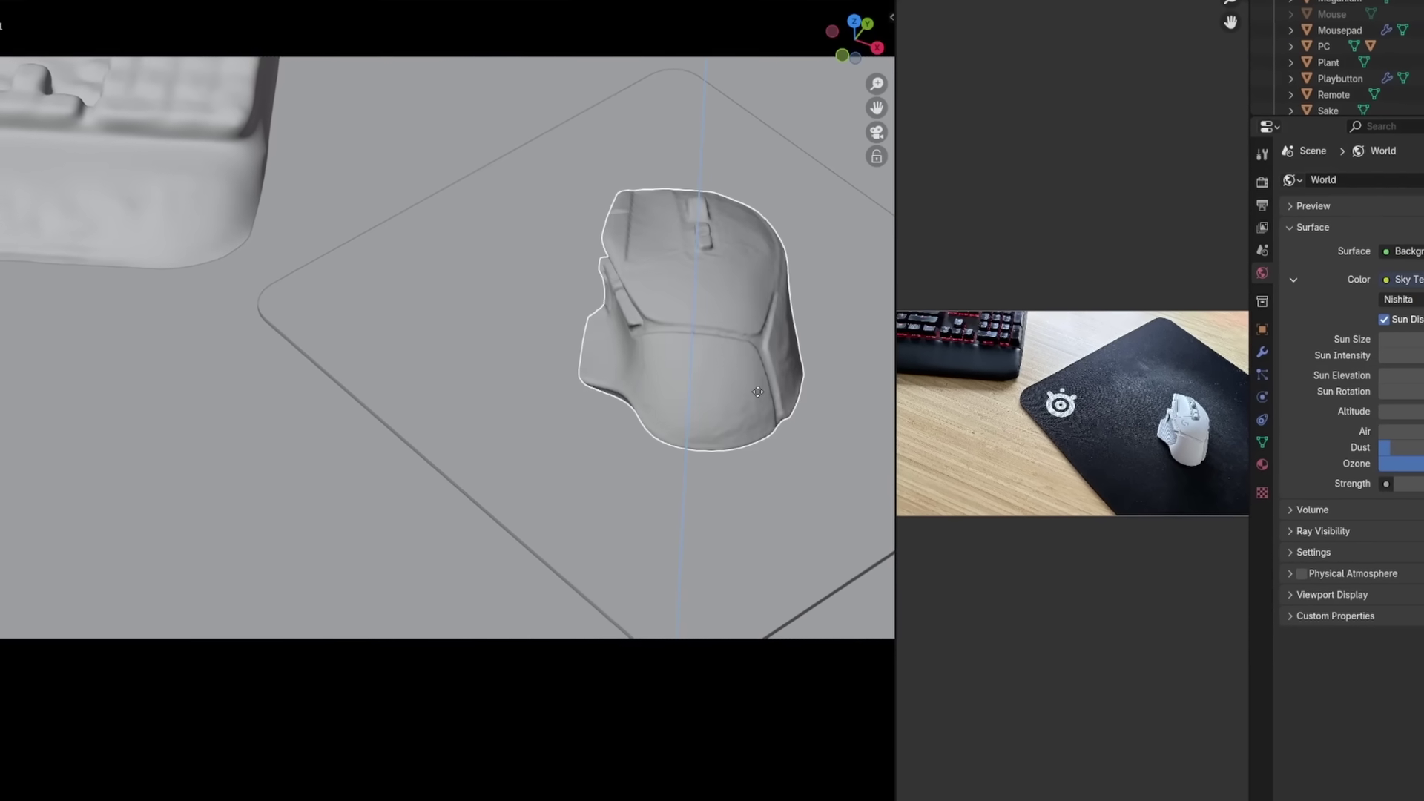
# Show the computer mouse scene rendered, and set the sky's sun elevation to 51.5° and the world strength to 5.2
pyautogui.press('z')
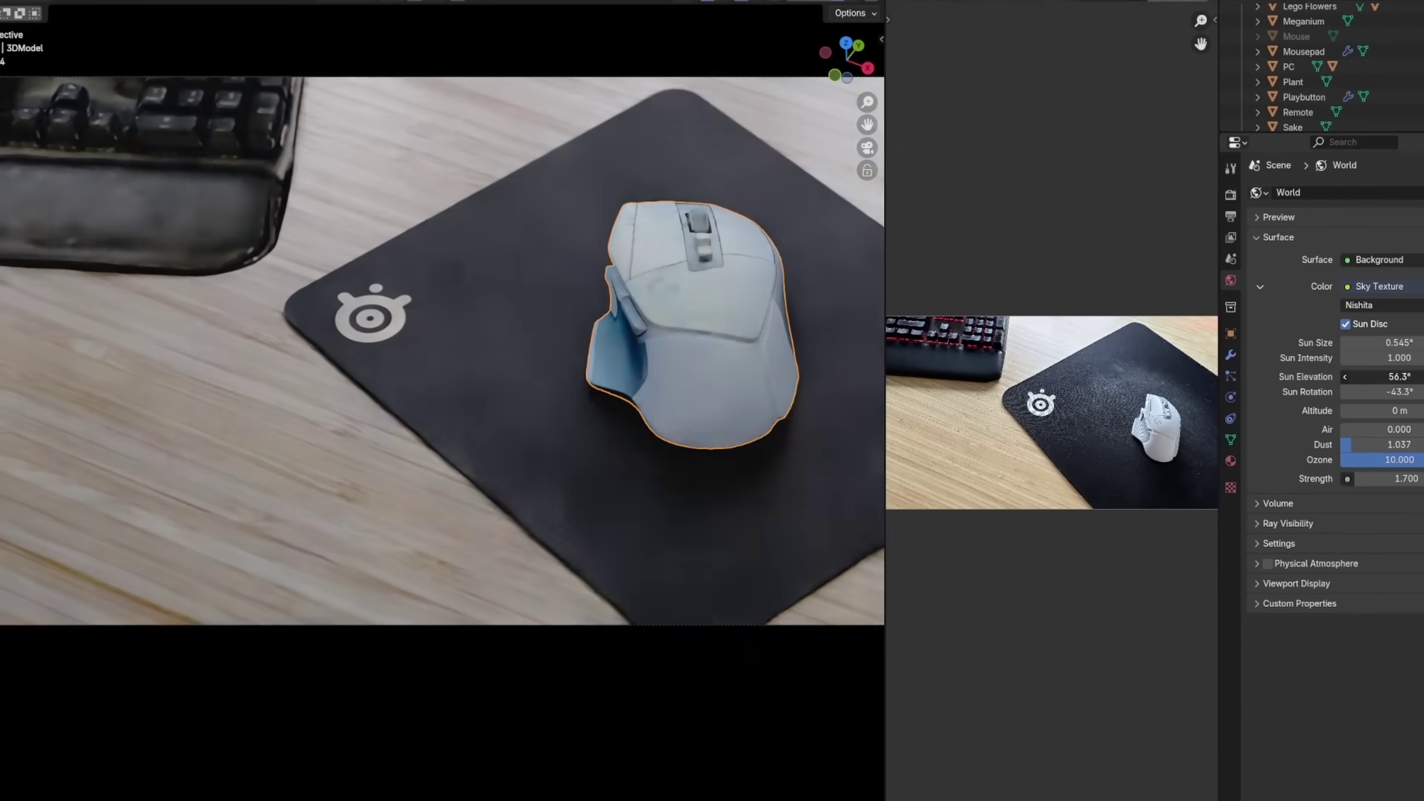
pyautogui.moveTo(1379, 376); pyautogui.dragTo(1357, 376)
pyautogui.moveTo(1379, 478); pyautogui.dragTo(1416, 478)
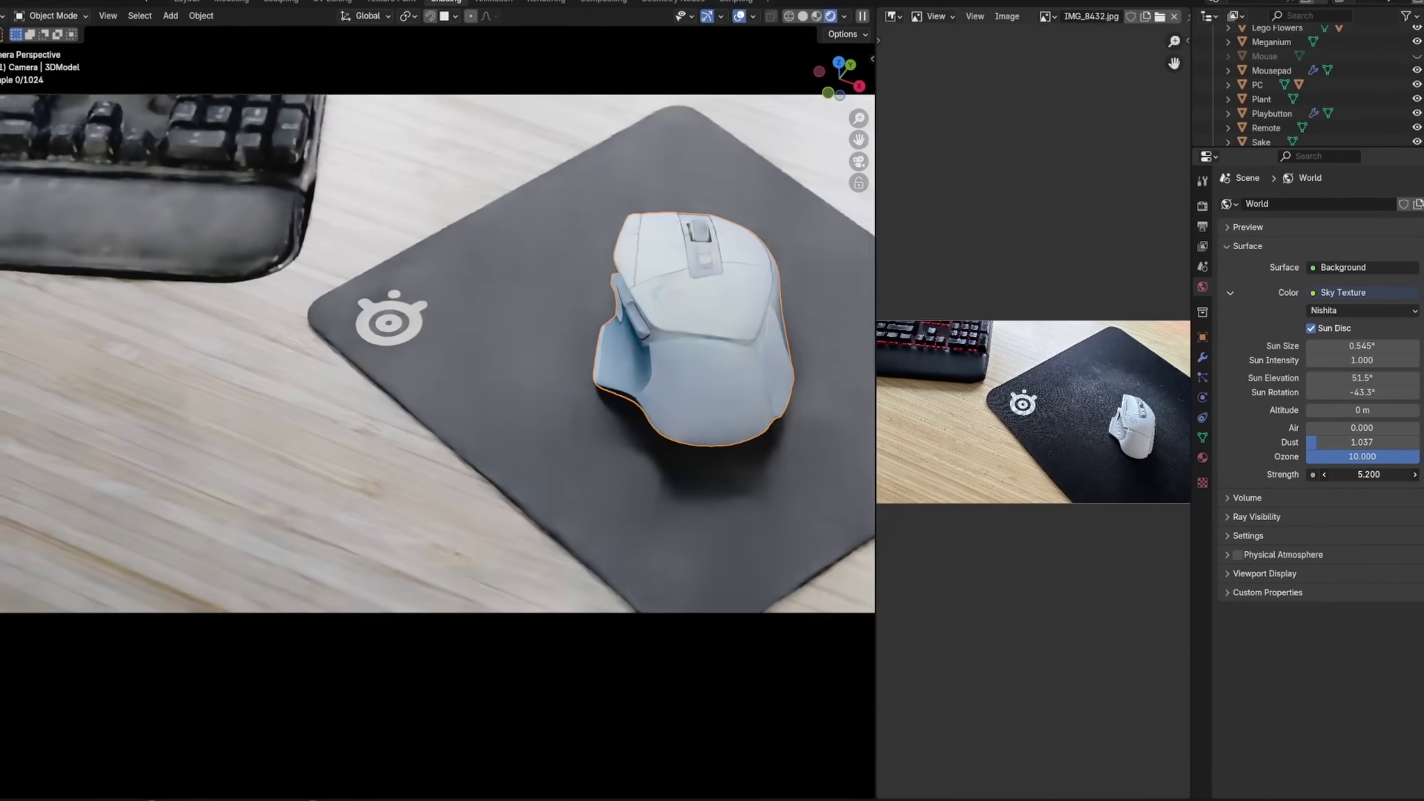
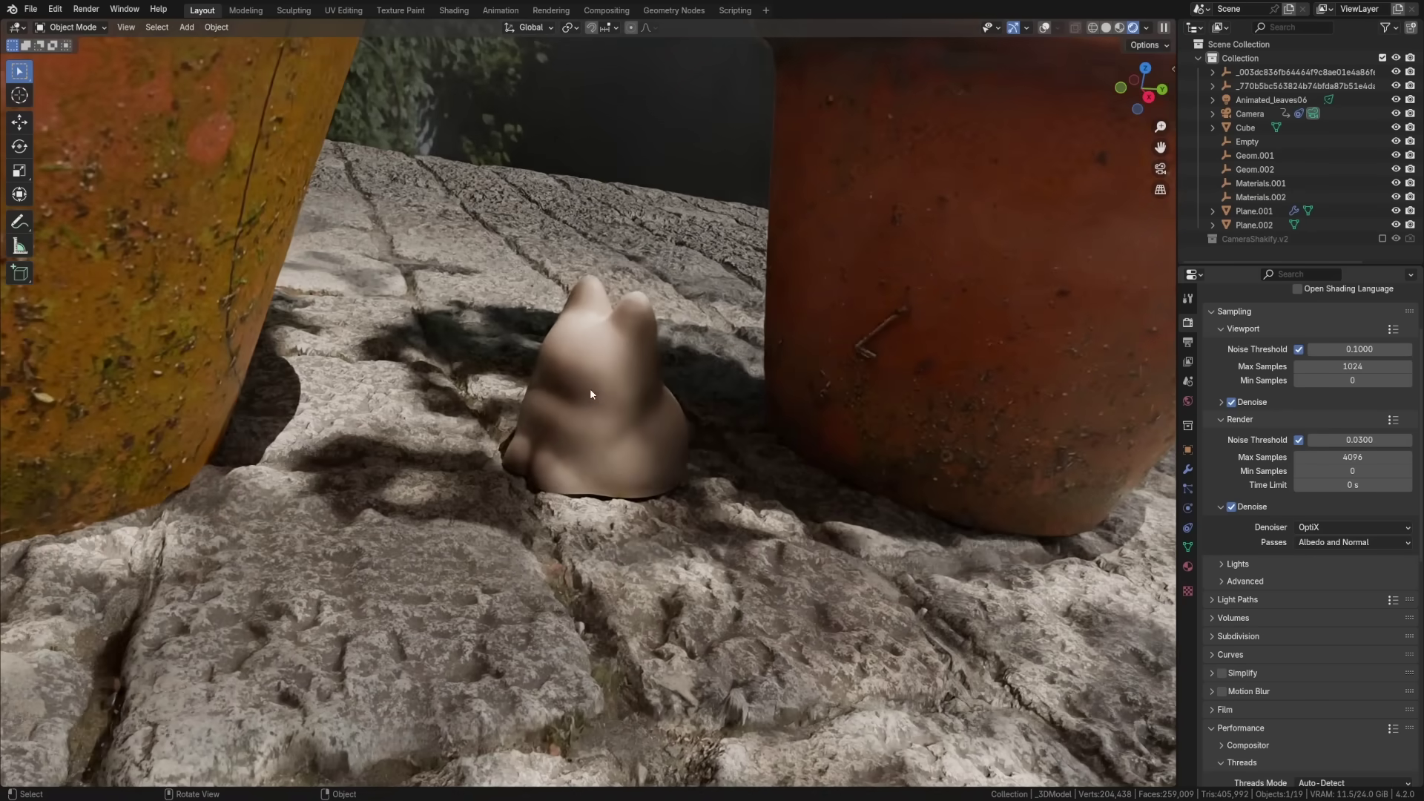
# Inspect the lighting and shadows on the cat figurine in the stone and concrete floor scenes
pyautogui.moveTo(591, 394); pyautogui.dragTo(646, 410, button='middle')
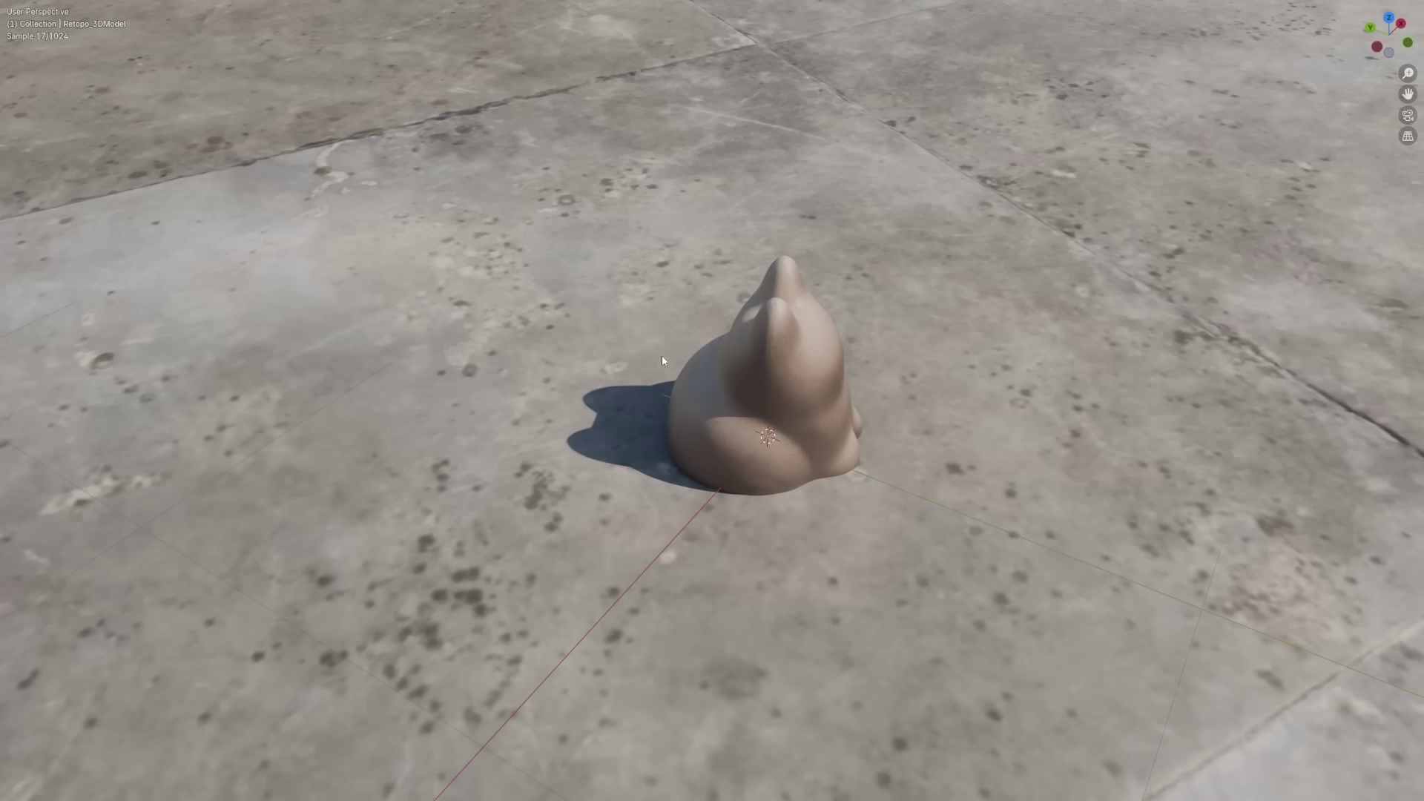
pyautogui.scroll(-10, 652, 354)
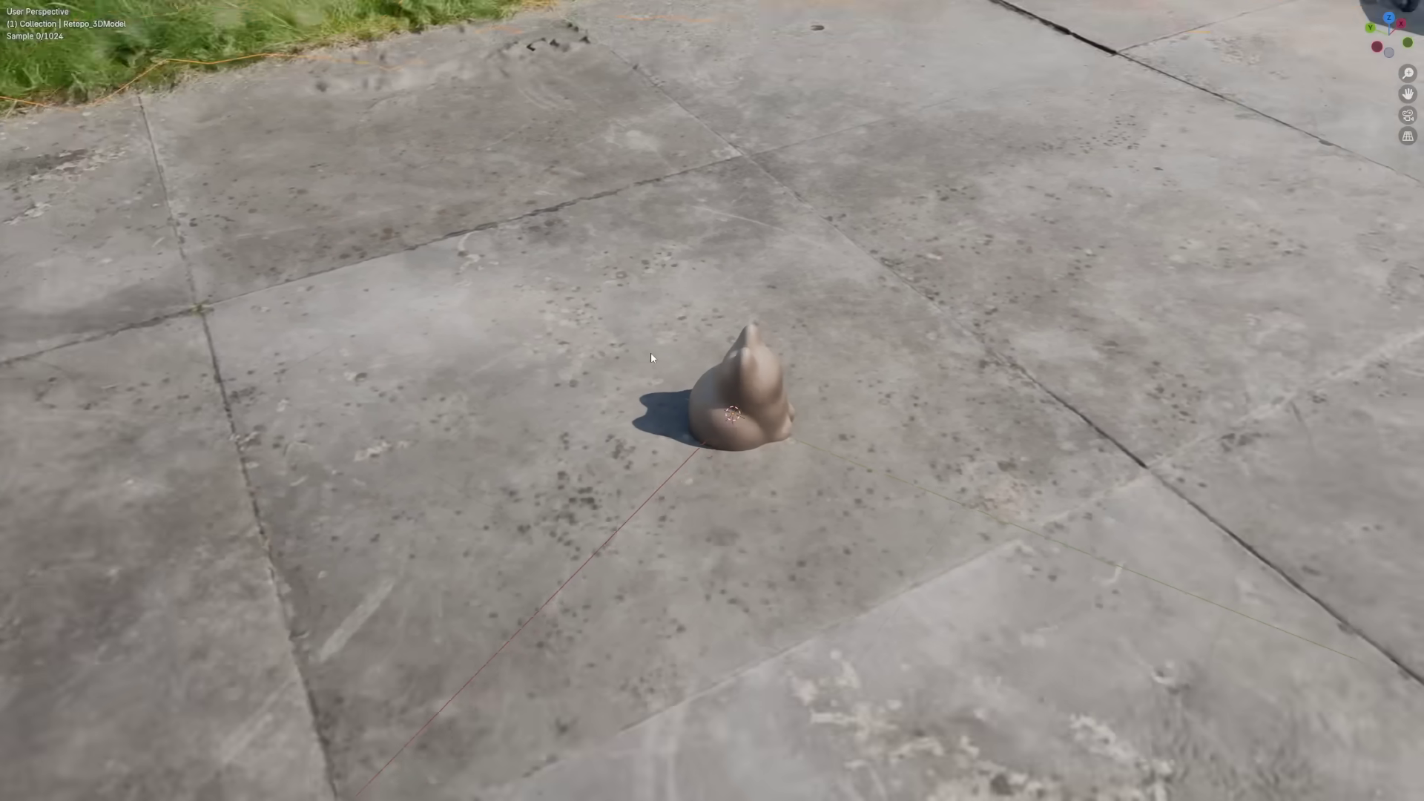
pyautogui.moveTo(644, 353); pyautogui.dragTo(669, 235, button='middle')
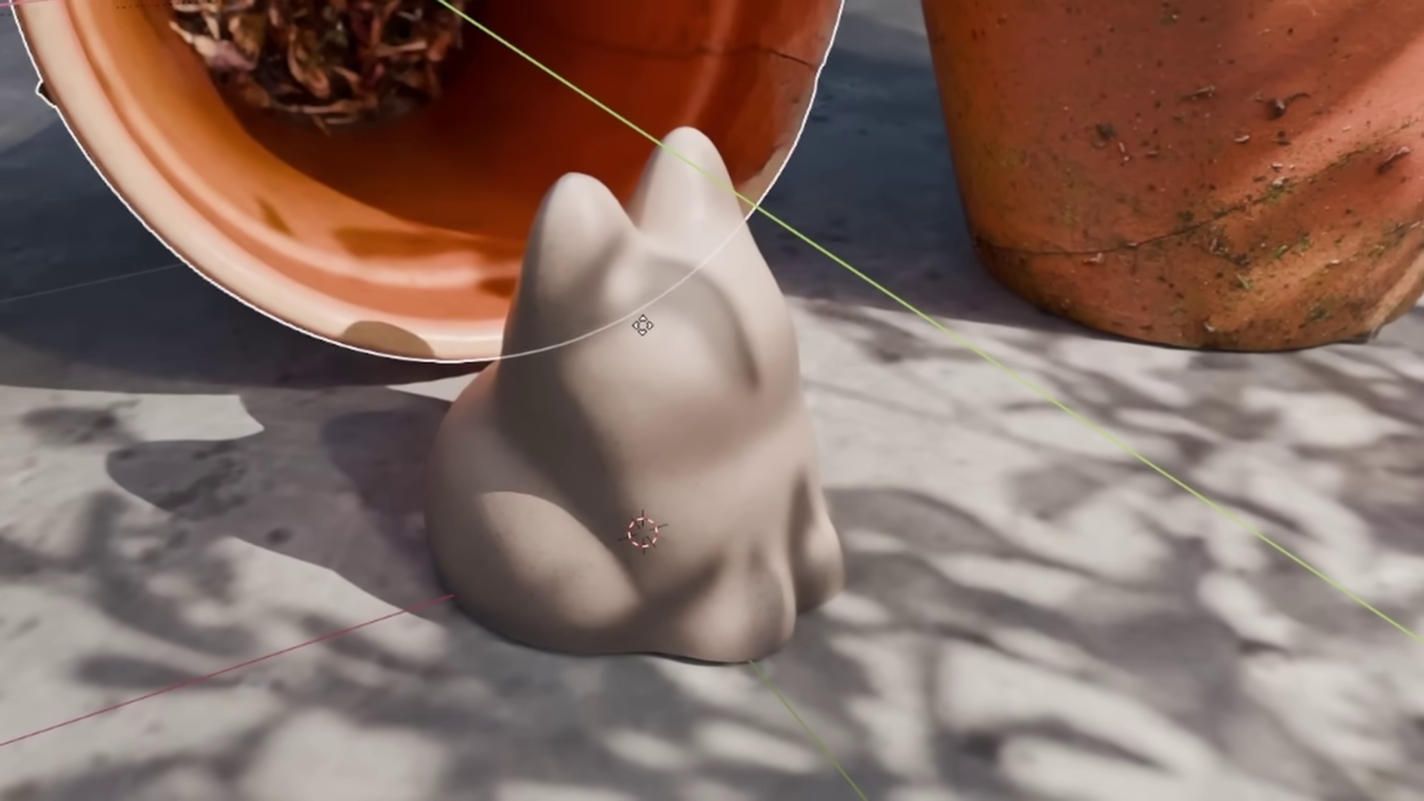
# Rotate the tipped-over terracotta pot behind the cat figurine about the Z axis
pyautogui.press('s')
pyautogui.press('z')
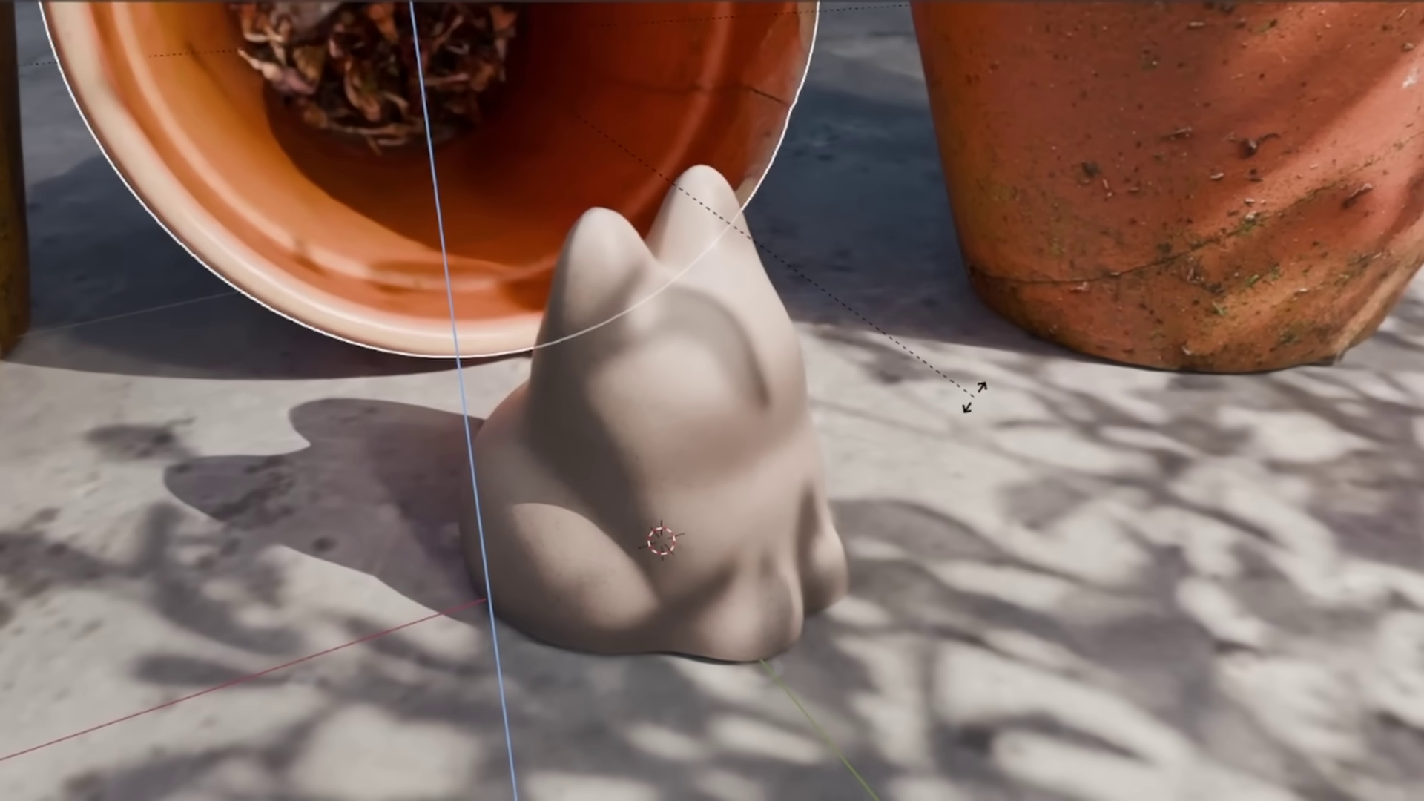
pyautogui.click(963, 407)
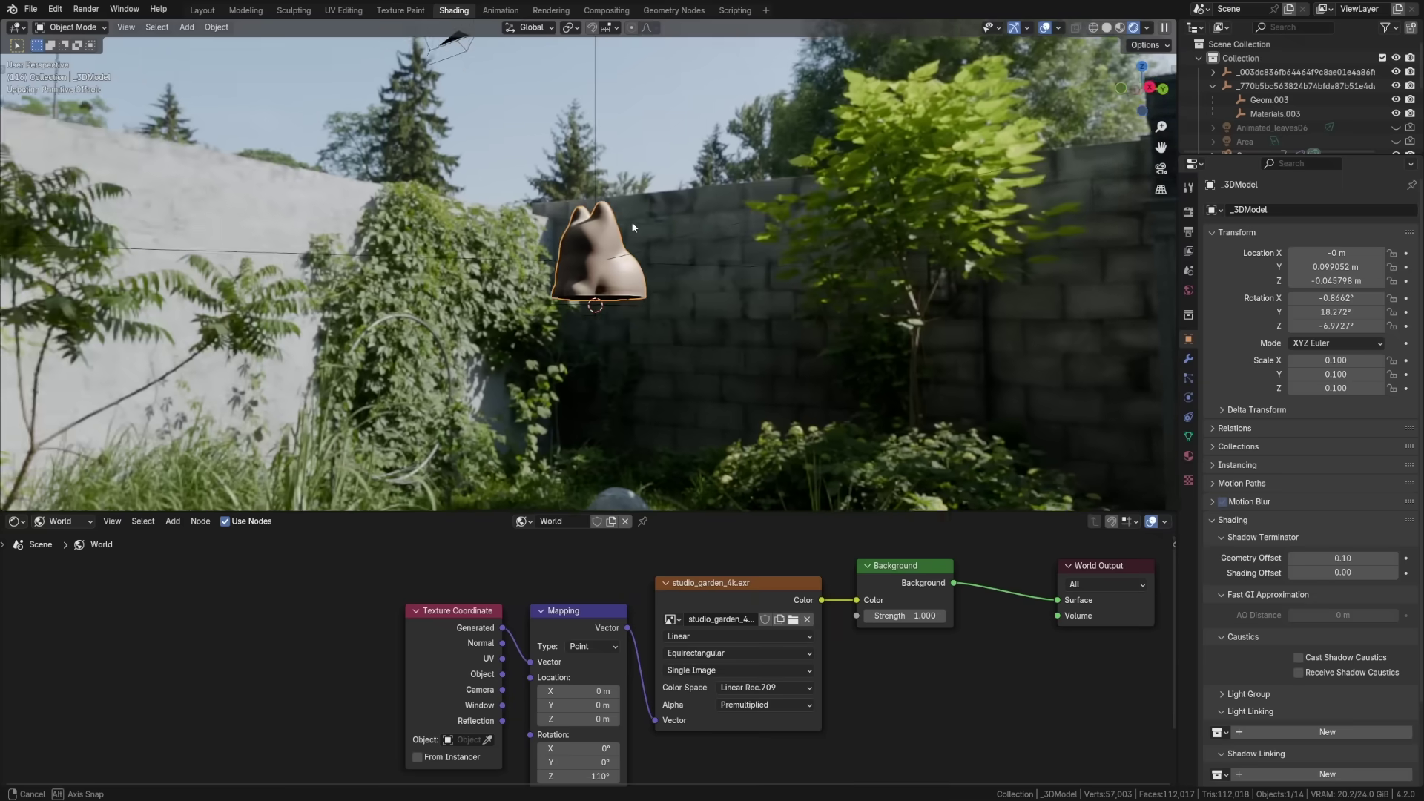
# Examine how the studio_garden_4k.exr environment lights the cat figurine from different angles
pyautogui.moveTo(630, 221)
pyautogui.mouseDown(button='middle')
pyautogui.moveTo(716, 206)
pyautogui.moveTo(786, 217)
pyautogui.mouseUp(button='middle')
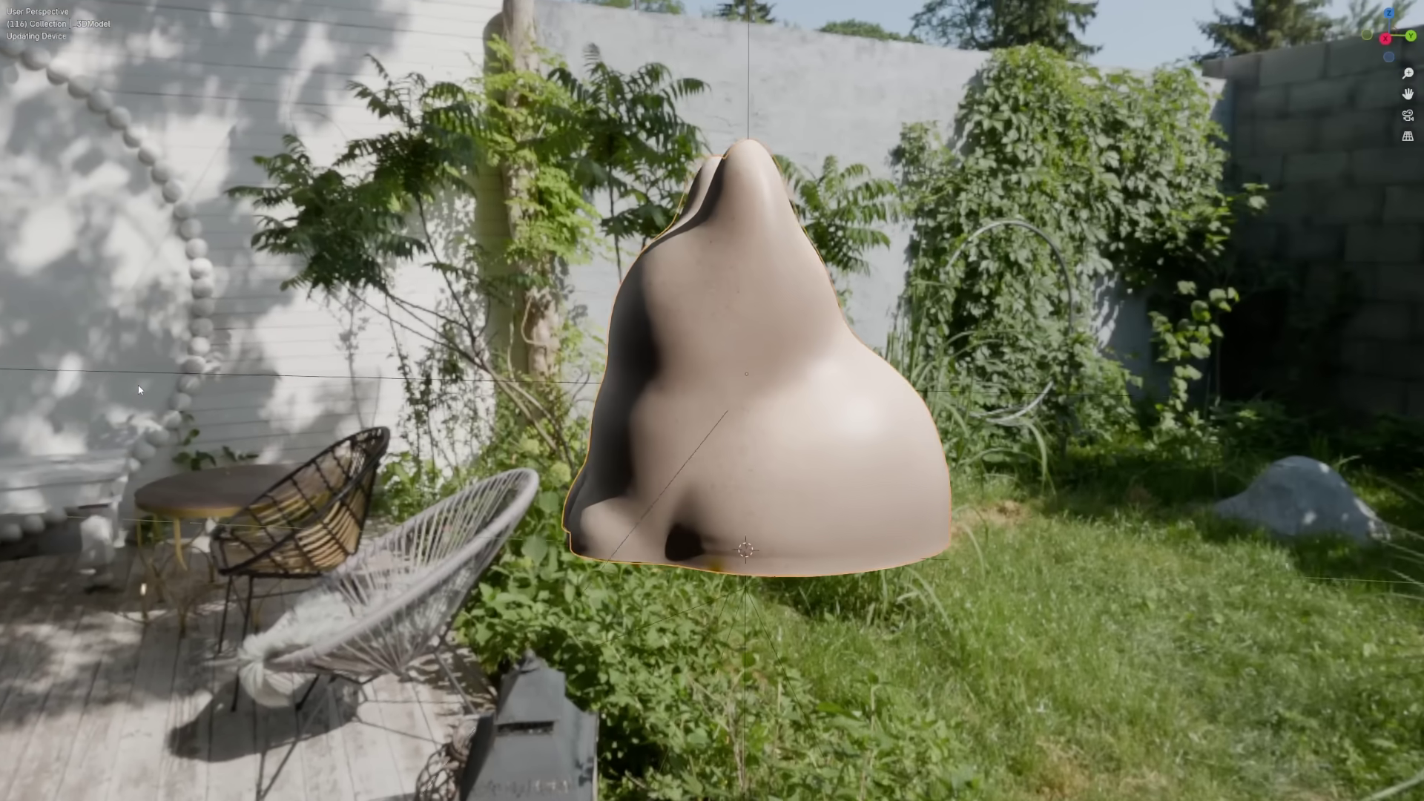
pyautogui.moveTo(139, 390)
pyautogui.mouseDown(button='middle')
pyautogui.moveTo(243, 393)
pyautogui.moveTo(199, 403)
pyautogui.moveTo(149, 384)
pyautogui.mouseUp(button='middle')
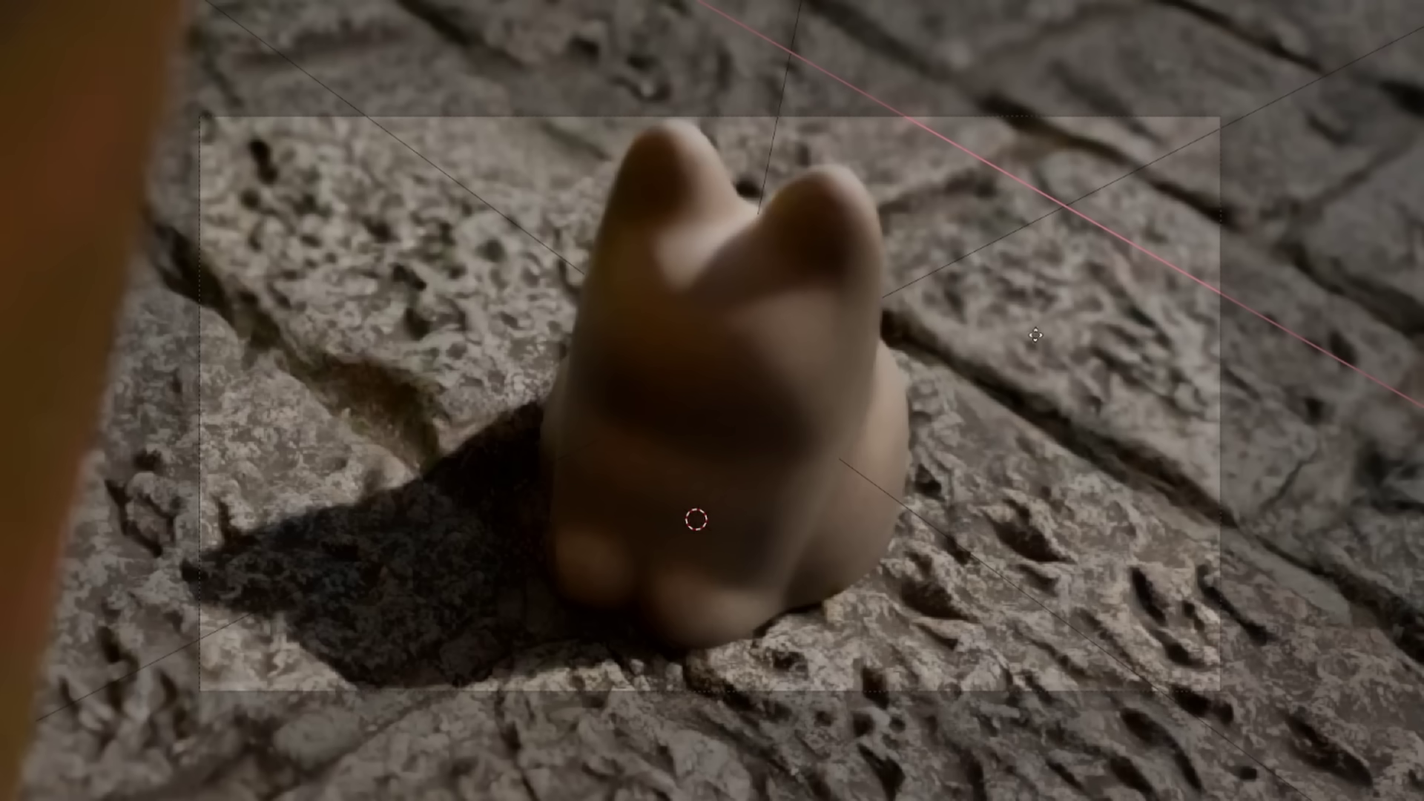
# Reposition and re-aim the light over the cat figurine, including a rotation about the X axis, to adjust the shadows
pyautogui.moveTo(972, 159); pyautogui.dragTo(951, 148)
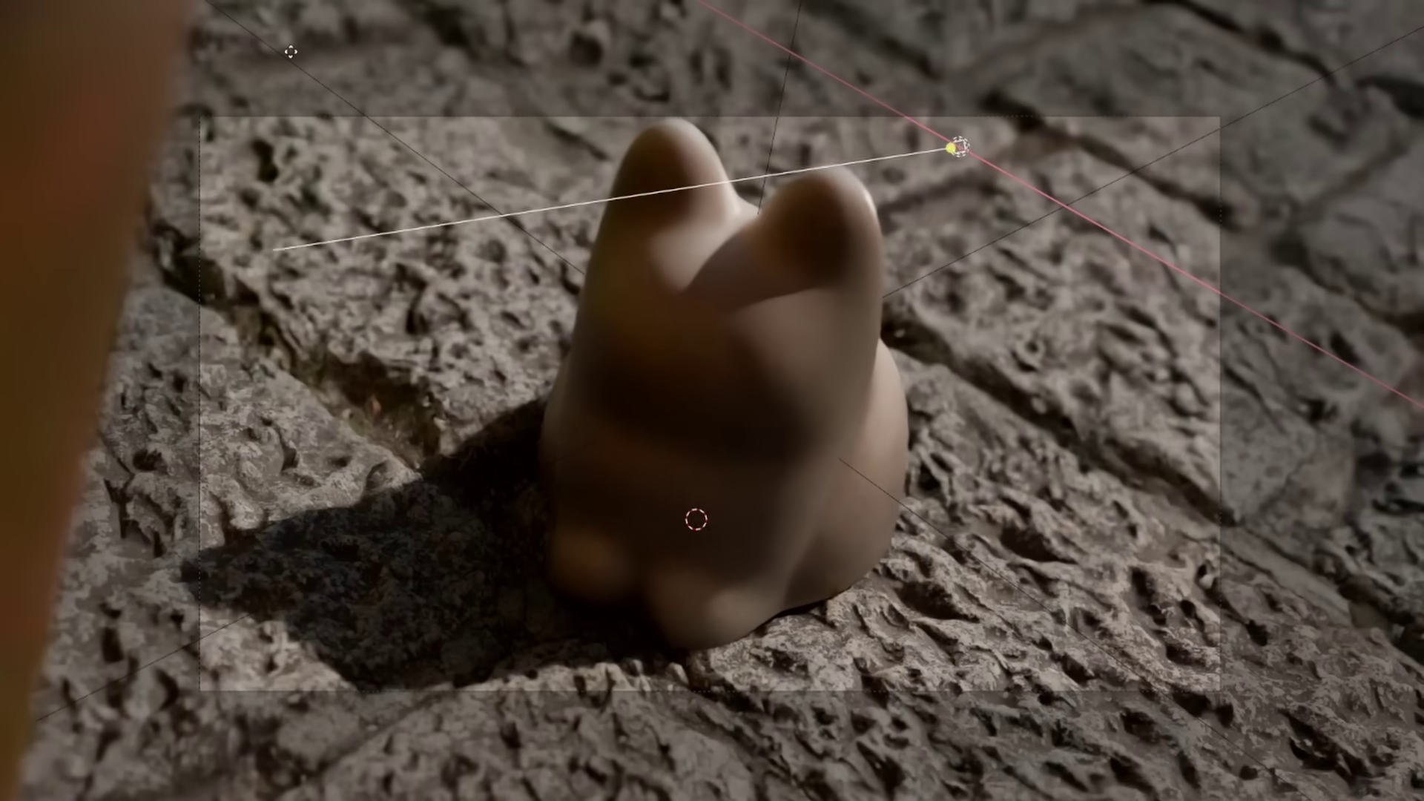
pyautogui.moveTo(278, 48); pyautogui.dragTo(890, 460)
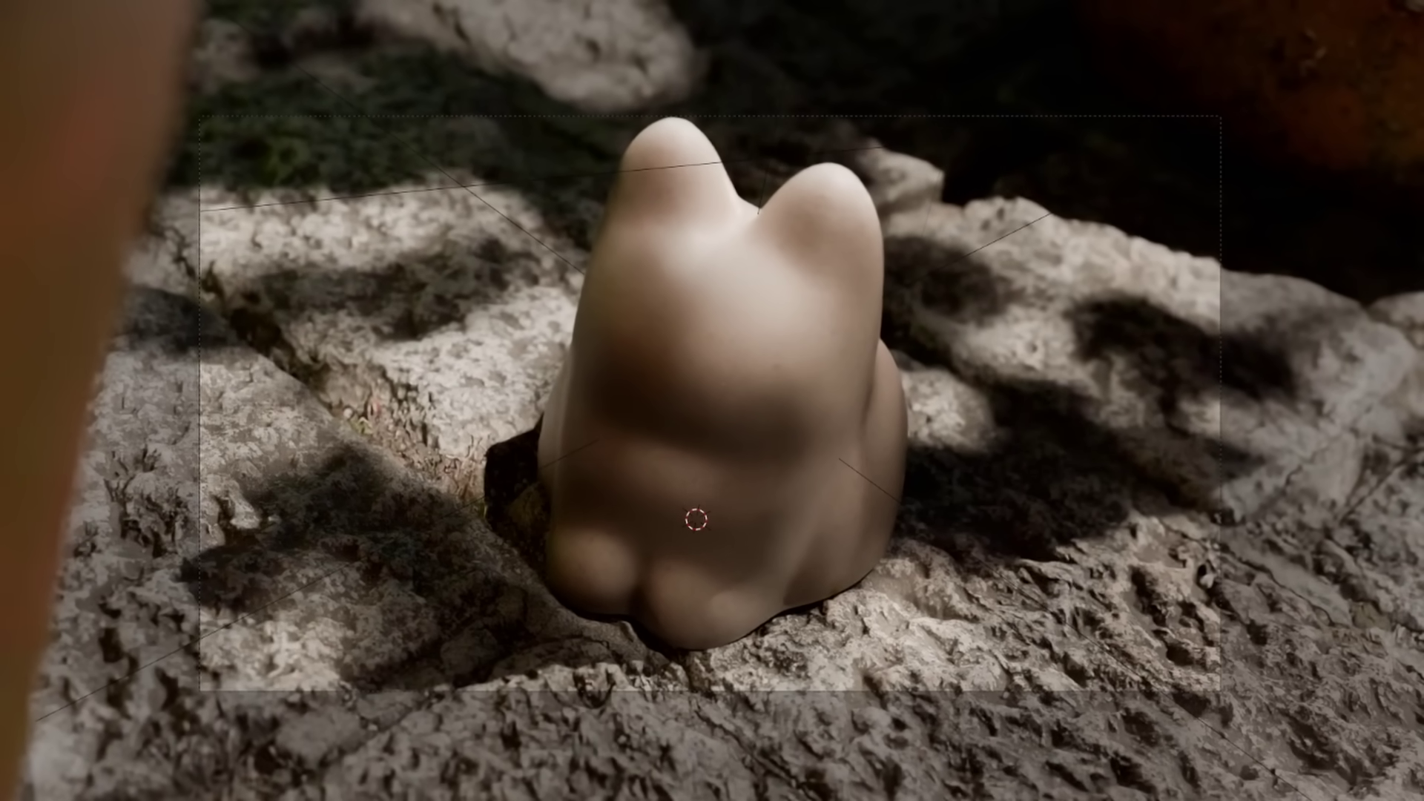
pyautogui.press('r')
pyautogui.press('x')
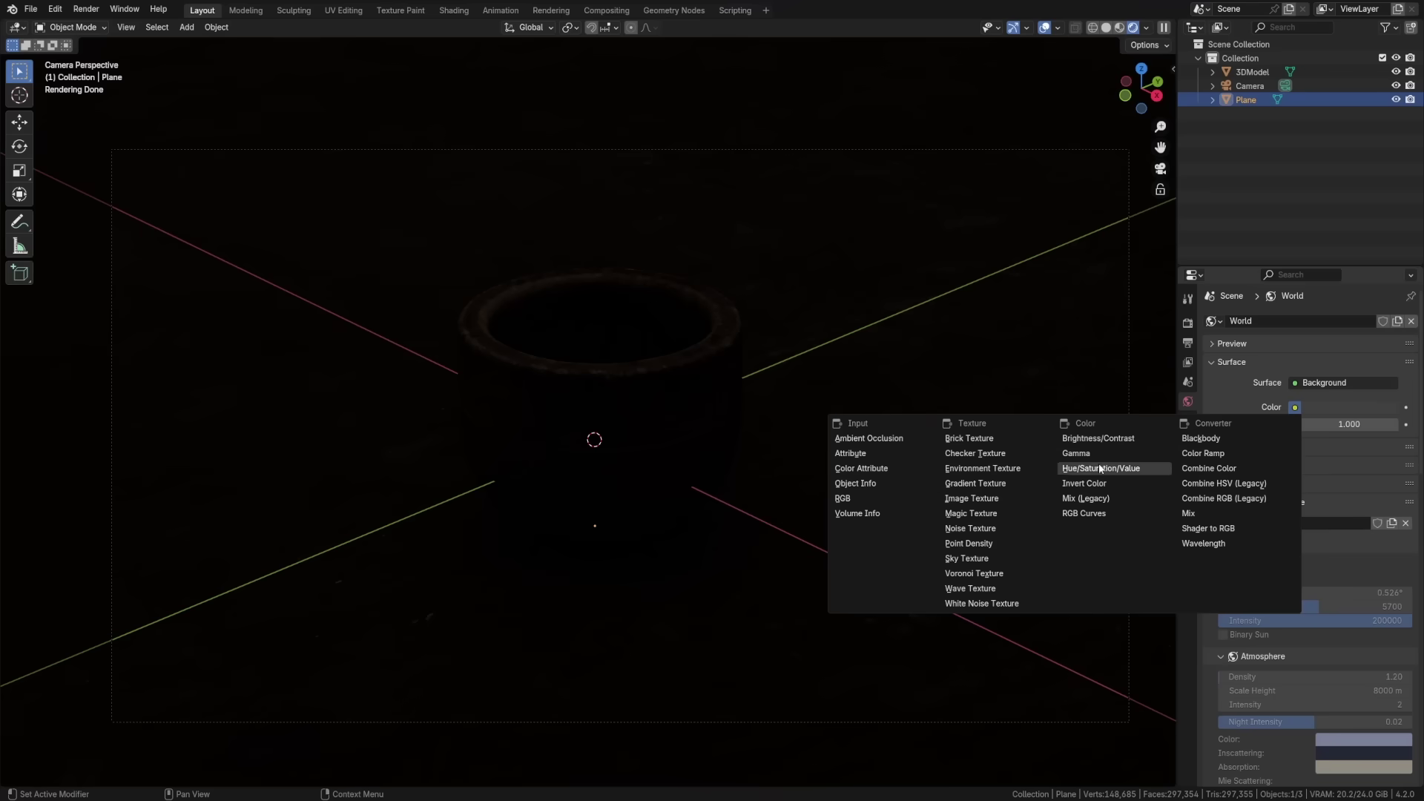
# Light the pot scene with the country_club_8k.exr environment texture and set the world strength to 0.15
pyautogui.click(1046, 468)
pyautogui.click(1365, 424)
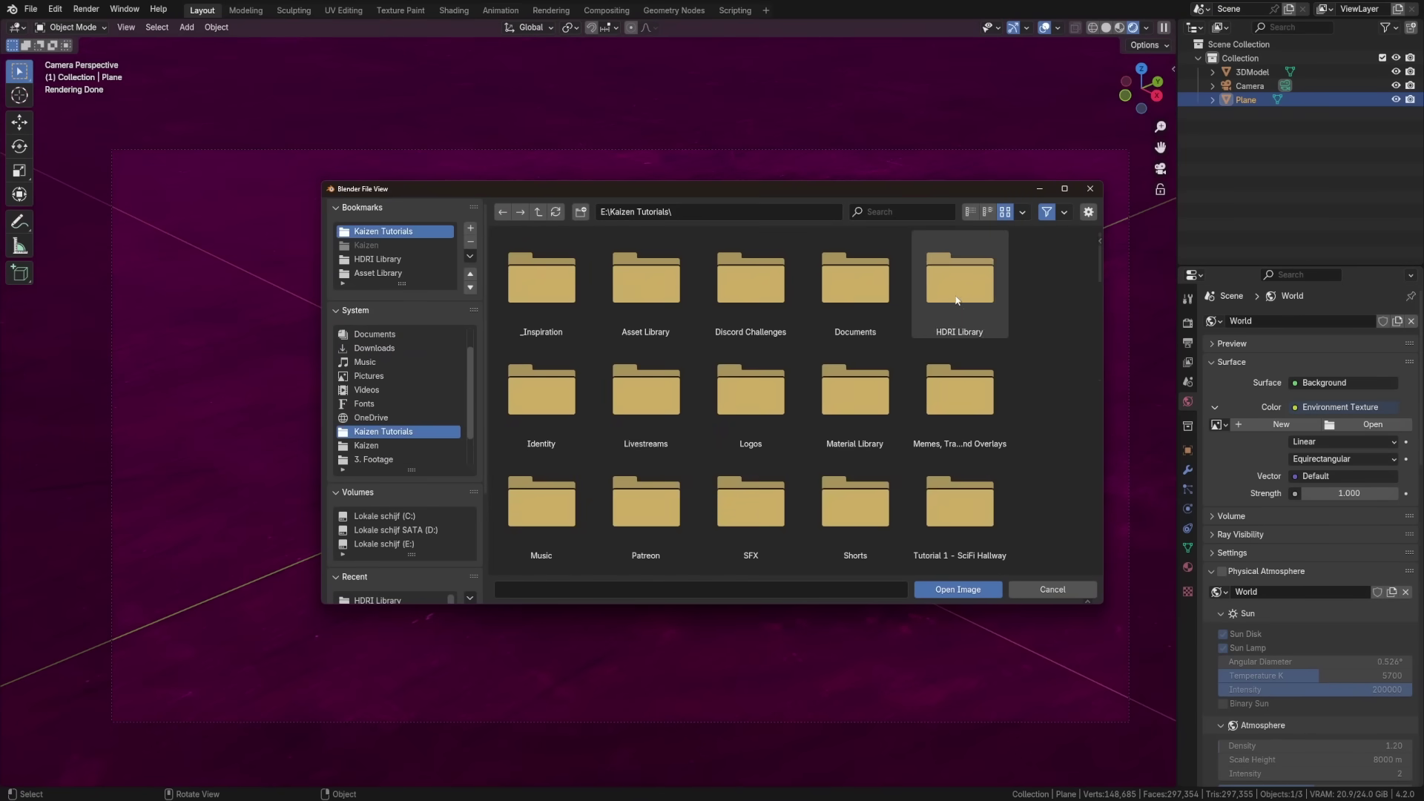
pyautogui.doubleClick(957, 300)
pyautogui.doubleClick(855, 393)
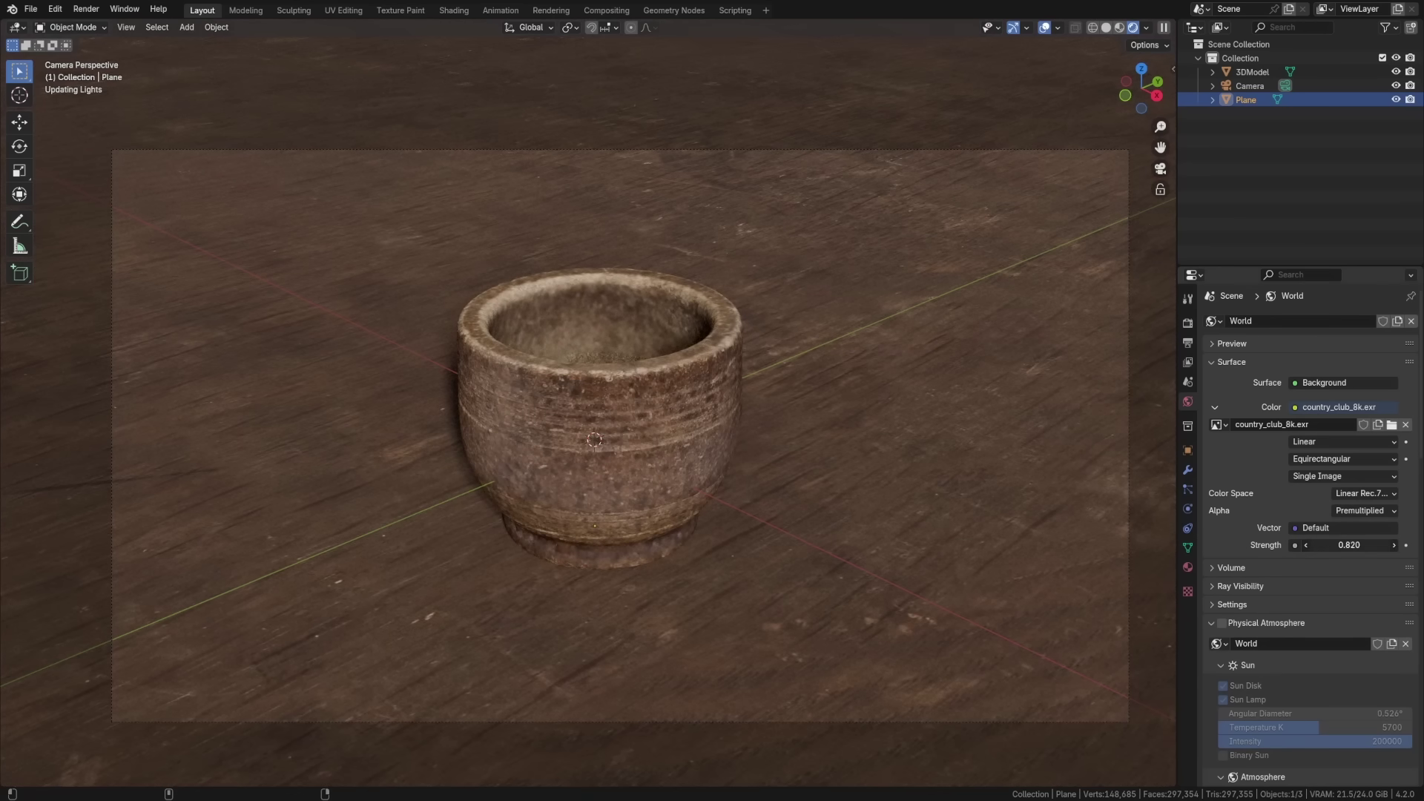
pyautogui.press('BackSpace')
pyautogui.moveTo(1353, 546); pyautogui.dragTo(1361, 546)
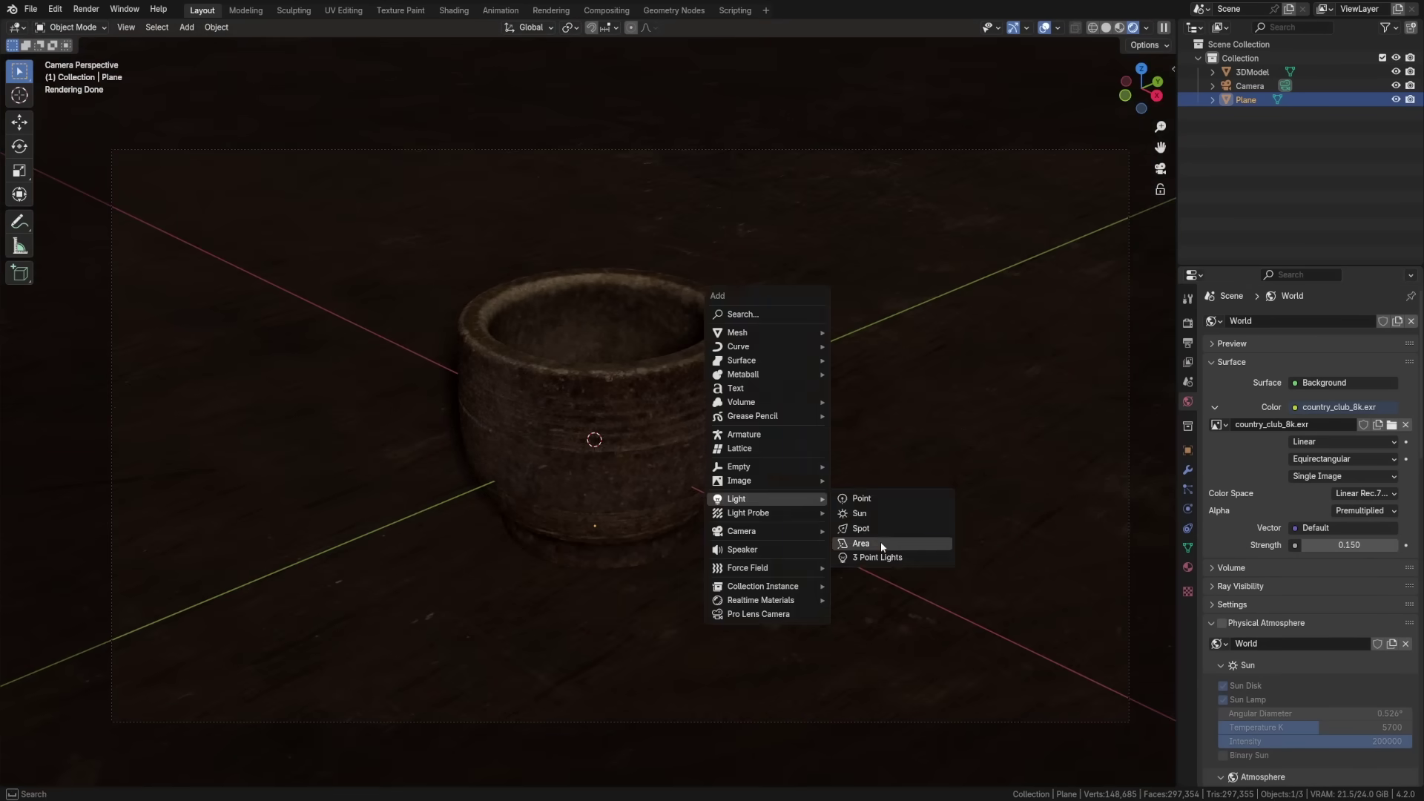
# Add an area light shining on the pot from behind and set its size to about 0.173 m
pyautogui.click(880, 543)
pyautogui.scroll(-2, 593, 430)
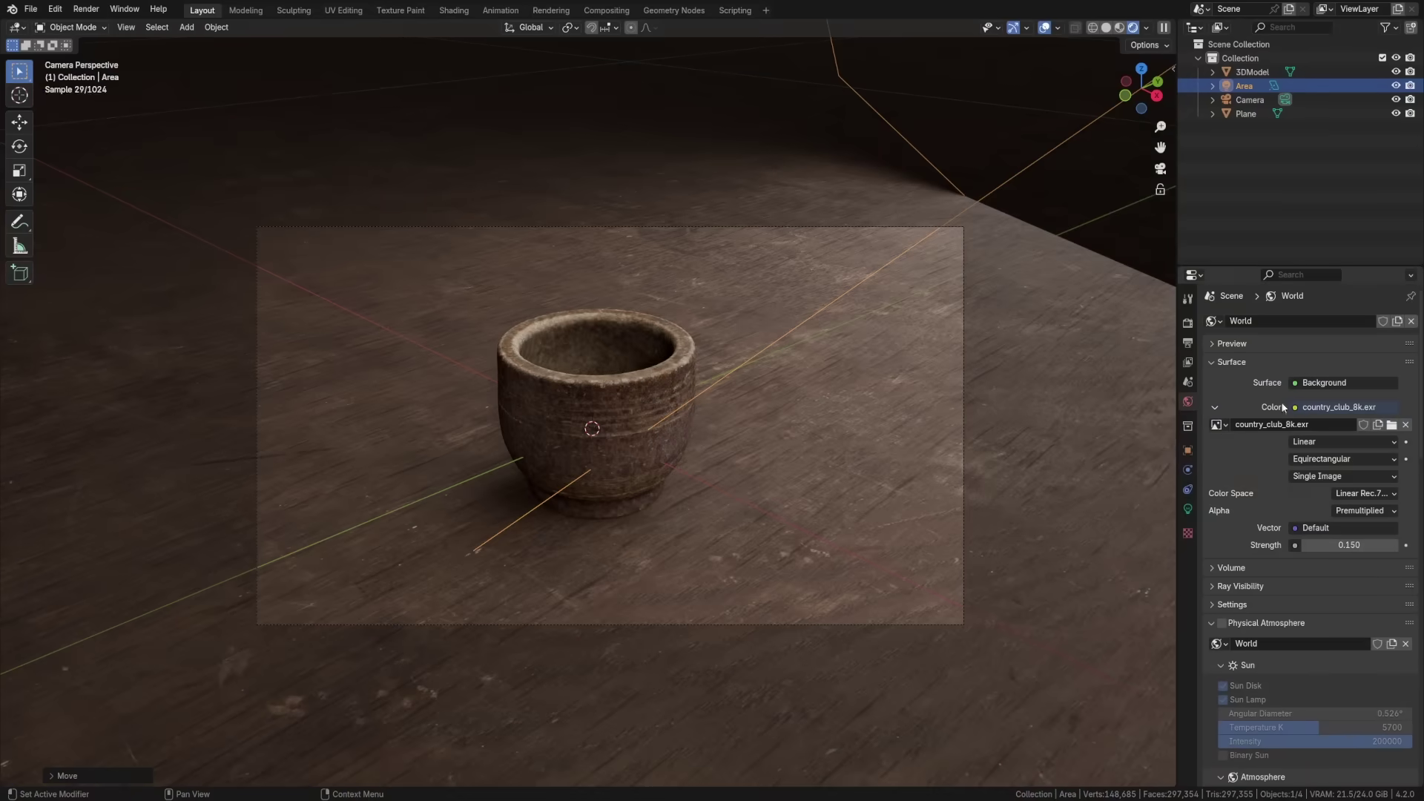
pyautogui.click(1187, 509)
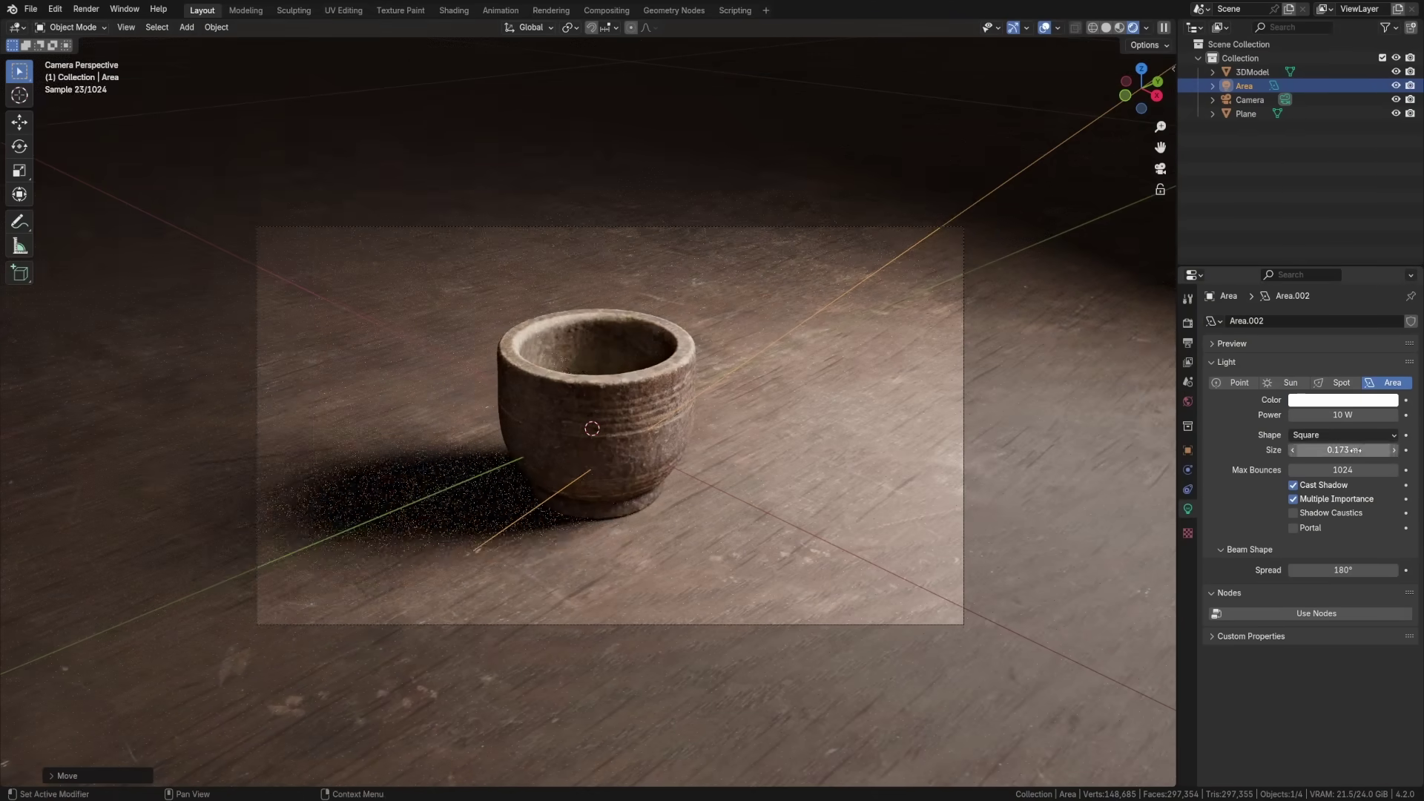
# Add a second area light on the opposite side of the pot, tint it light blue and move it into place
pyautogui.hotkey('shift', 'a')
pyautogui.click(913, 512)
pyautogui.scroll(-3, 593, 430)
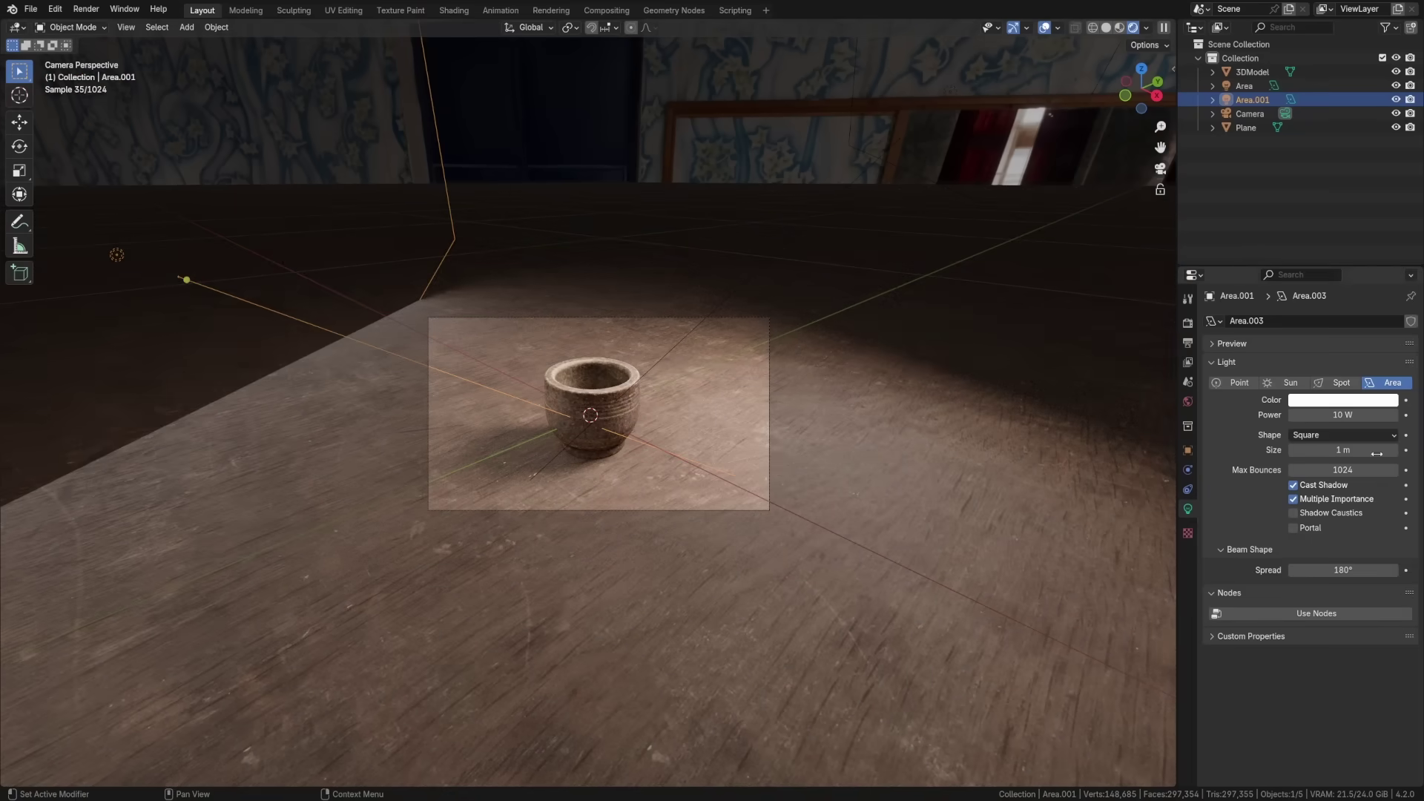
pyautogui.scroll(3, 741, 415)
pyautogui.press('g')
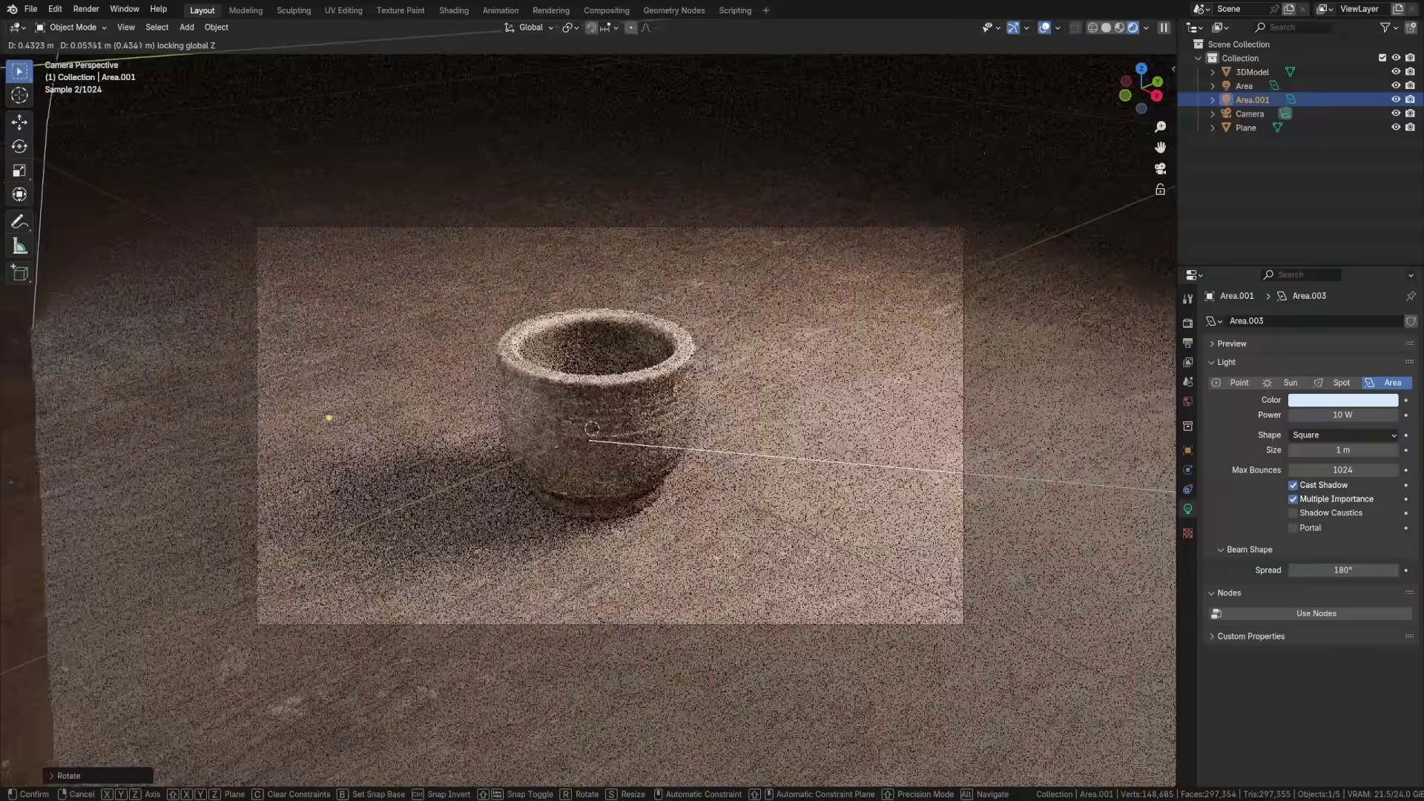
pyautogui.click(1108, 351)
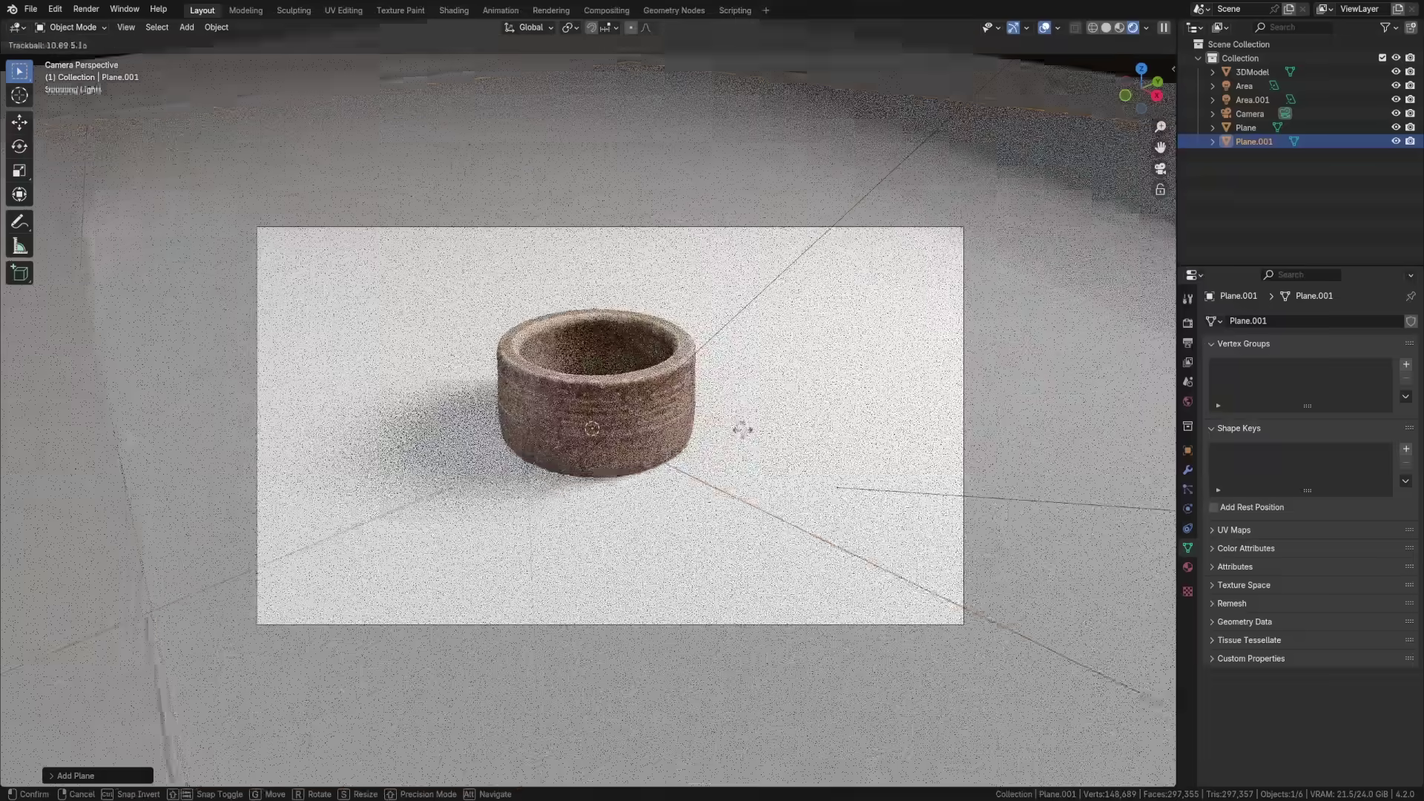
# Stand the new plane upright and move it away from the pot's centre
pyautogui.press('r')
pyautogui.press('x')
pyautogui.press('9')
pyautogui.press('0')
pyautogui.press('Return')
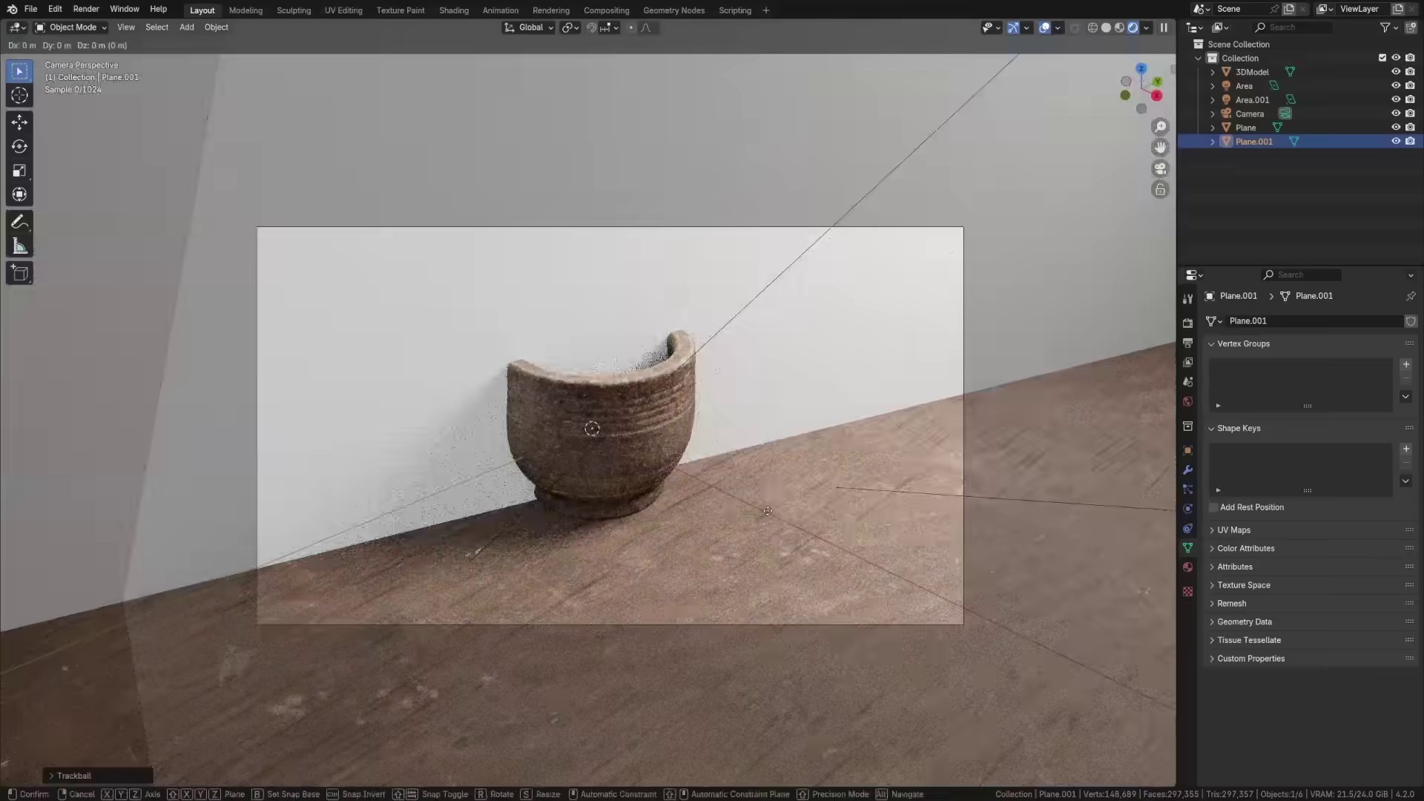
pyautogui.press('g')
pyautogui.click(1110, 513)
# Restrict the upright plane's ray visibility to diffuse rays only and shift the plane beside the pot
pyautogui.click(1187, 450)
pyautogui.scroll(-10, 1260, 564)
pyautogui.click(1298, 609)
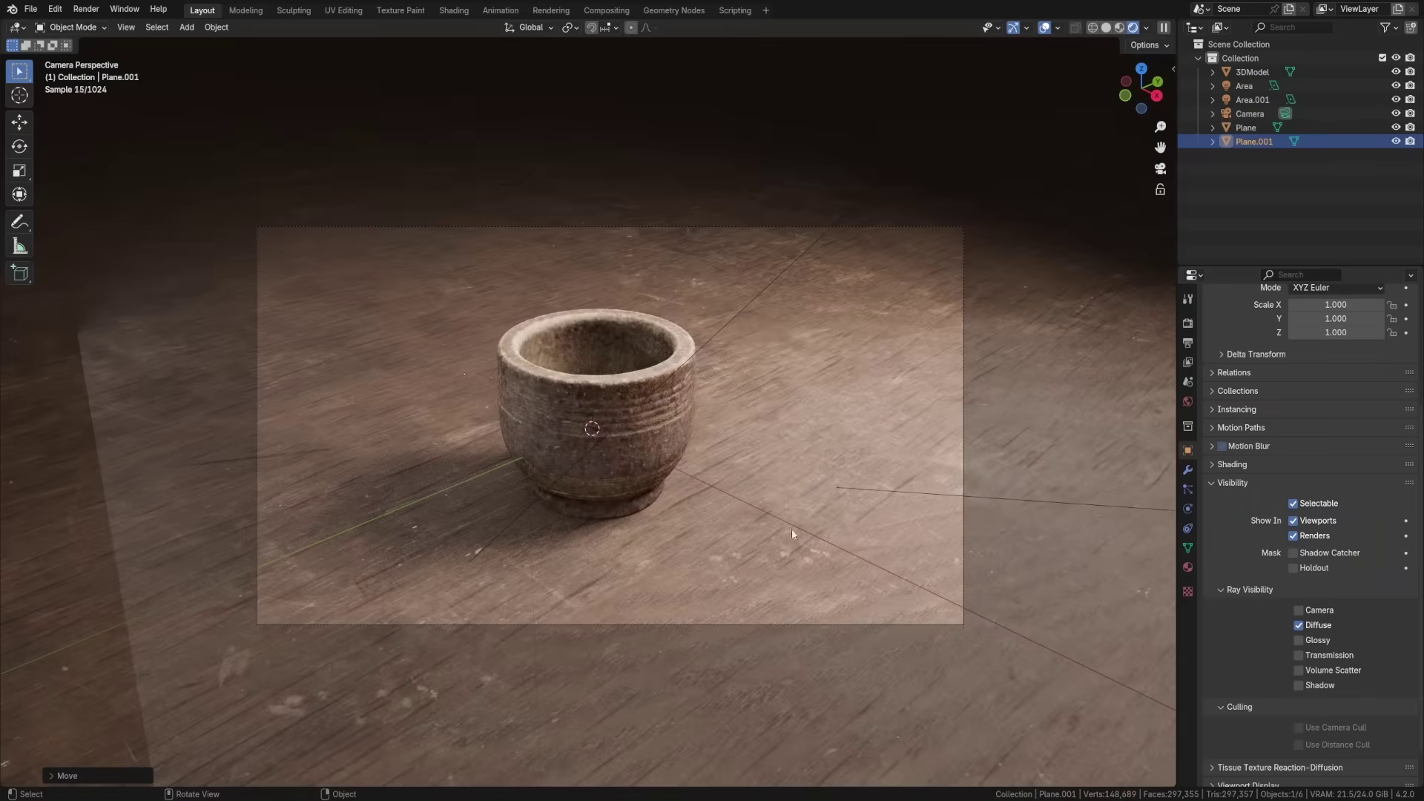
pyautogui.press('g')
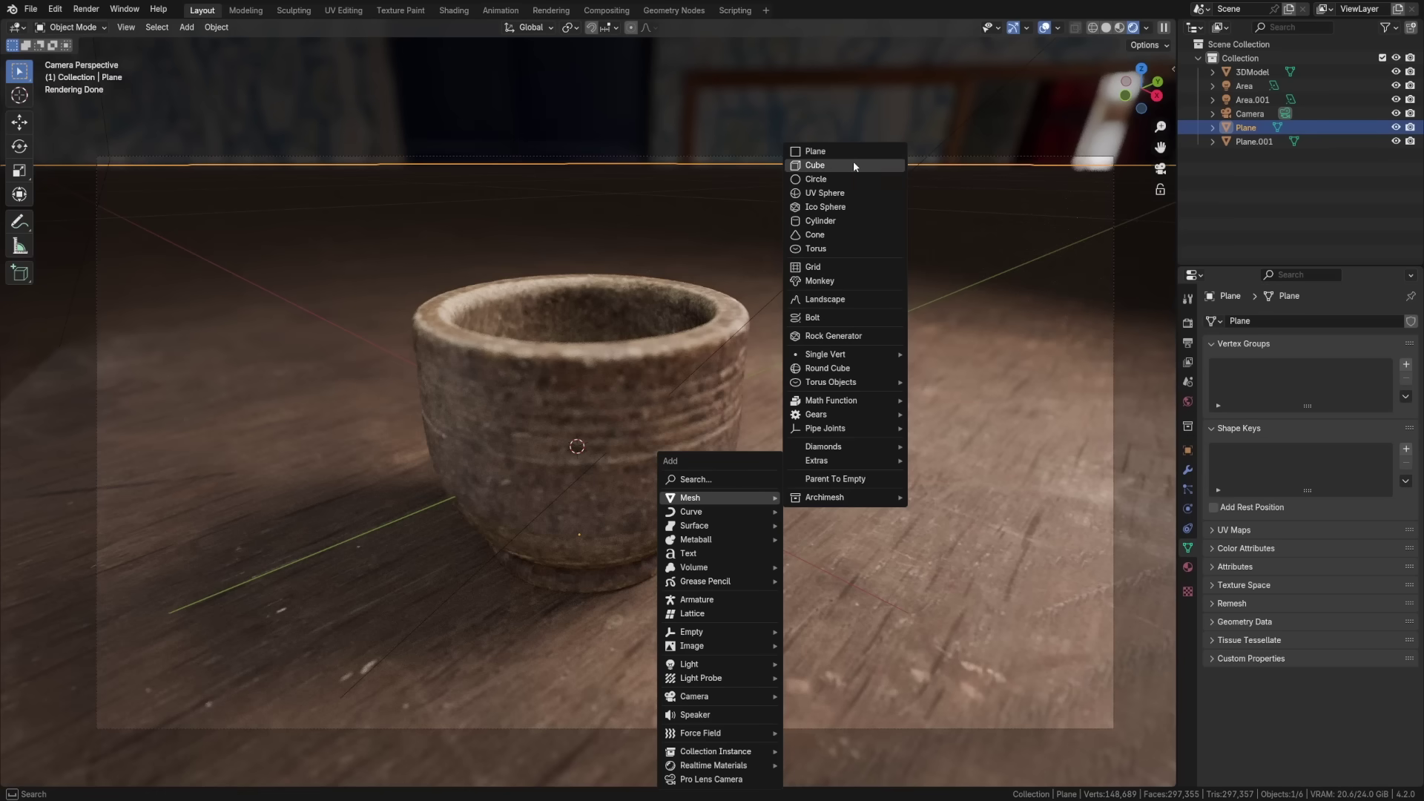
# Add a cube enclosing the pot scene and give it a new material with no surface shader
pyautogui.click(853, 162)
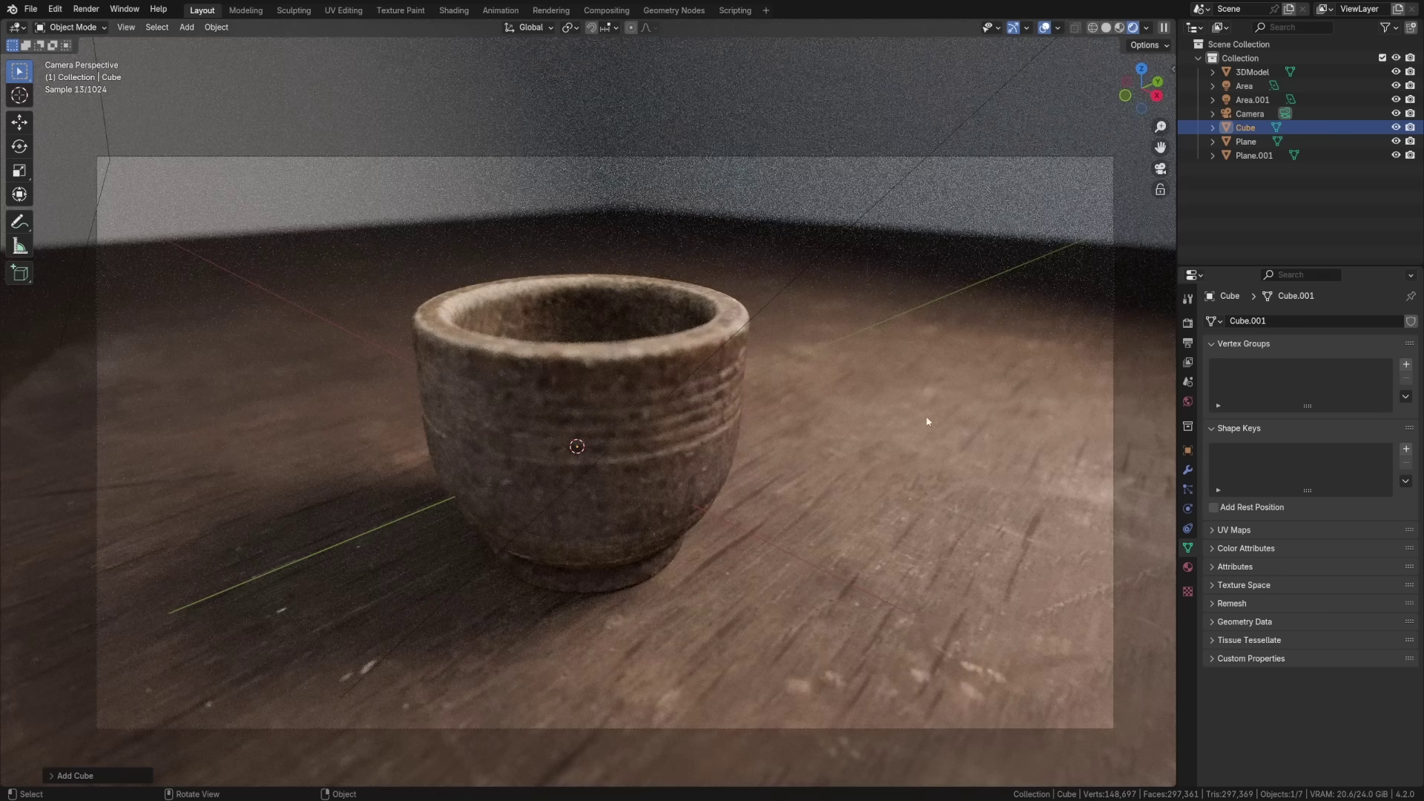
pyautogui.click(1187, 567)
pyautogui.click(1301, 377)
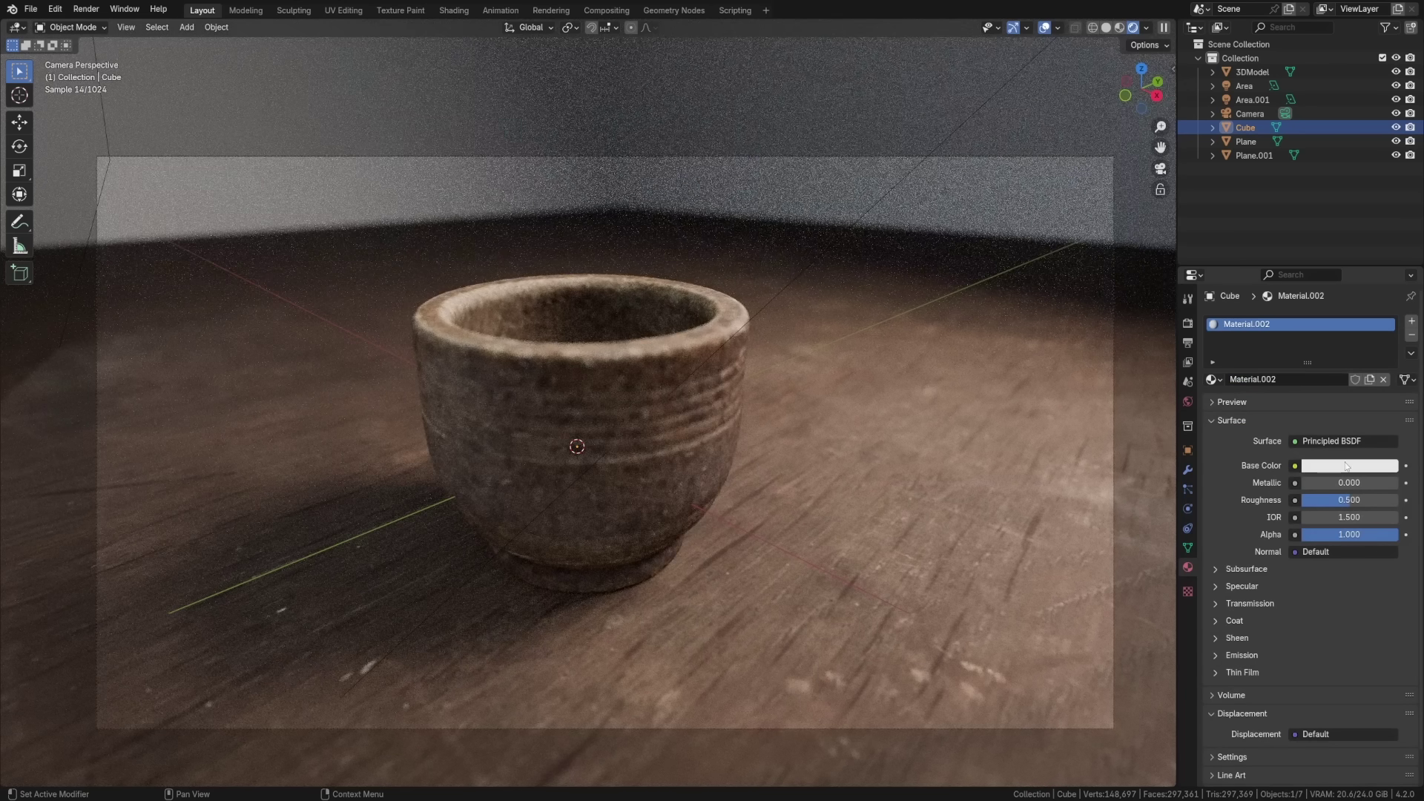
pyautogui.click(1332, 443)
pyautogui.click(1335, 464)
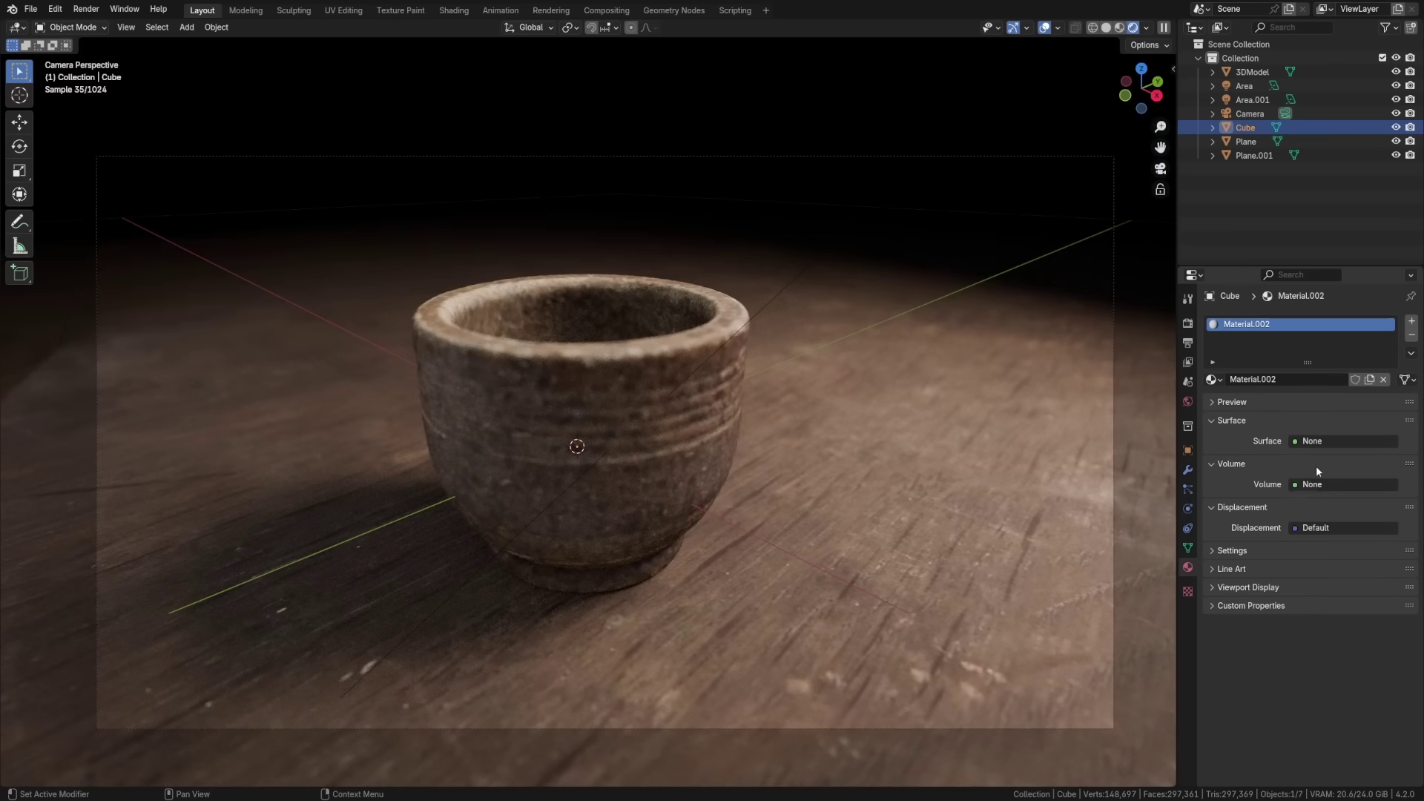
# Give the cube's material a Volume Scatter with density about 0.11 and adjusted anisotropy, and compare the scene with the cube hidden
pyautogui.click(1327, 484)
pyautogui.click(1327, 468)
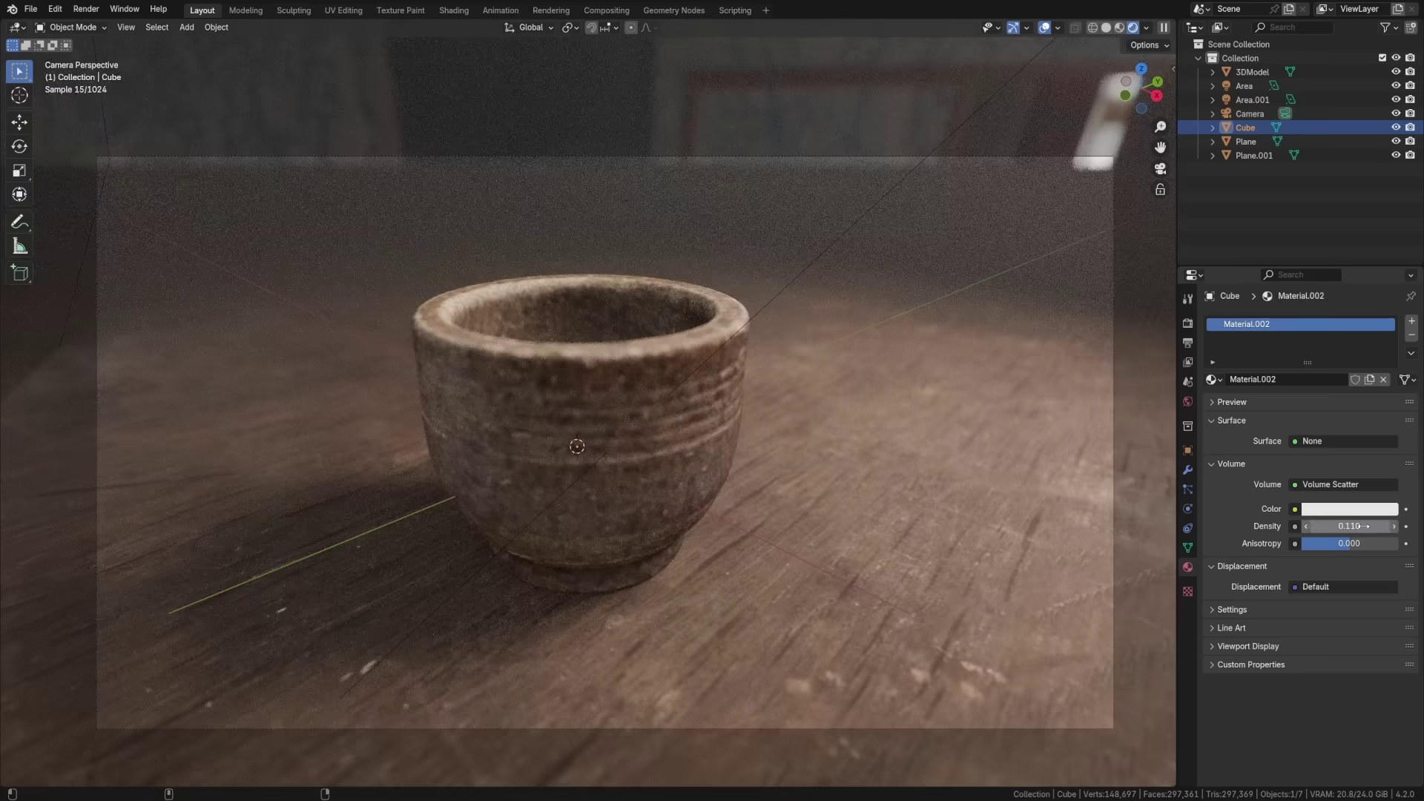
pyautogui.moveTo(1350, 542); pyautogui.dragTo(1375, 543)
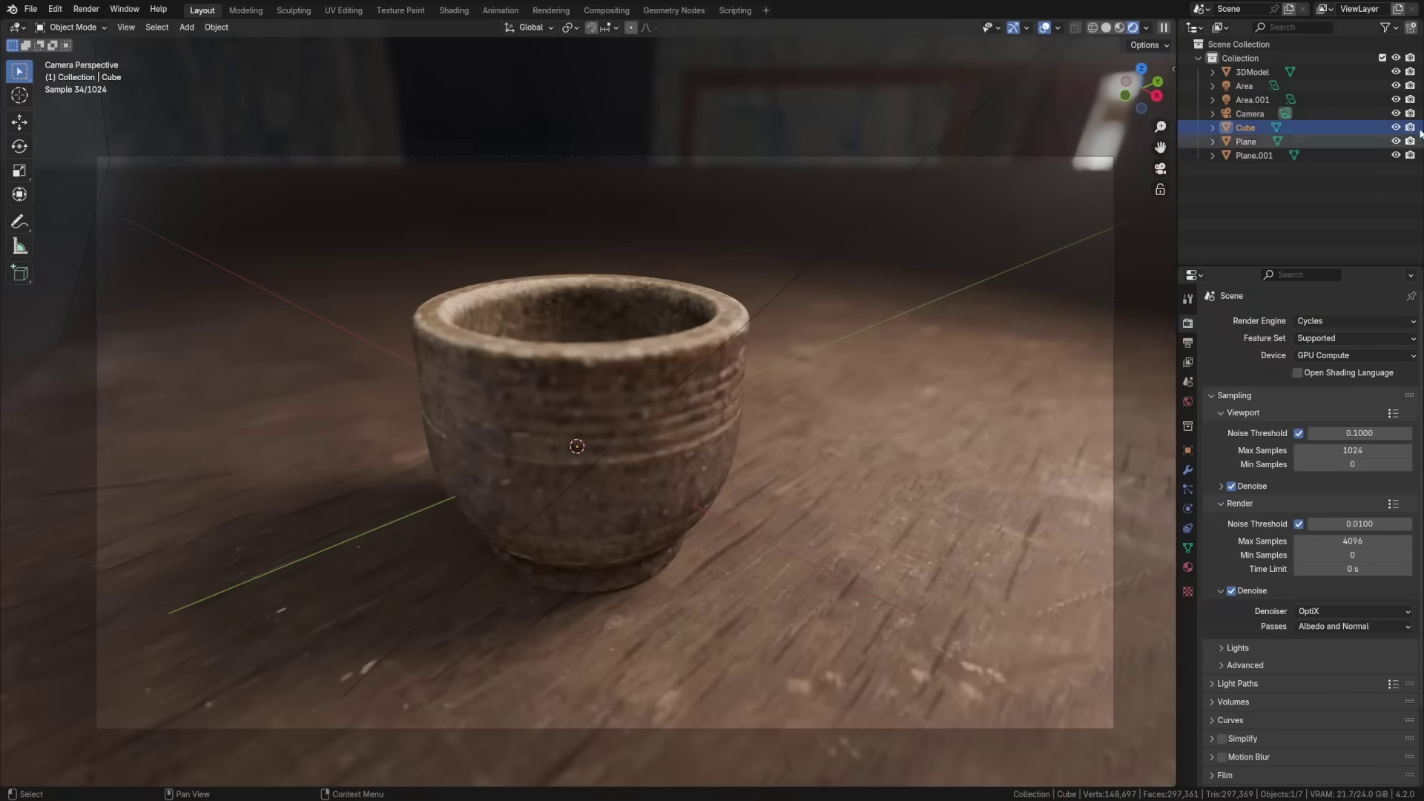
pyautogui.click(1396, 128)
pyautogui.click(1395, 127)
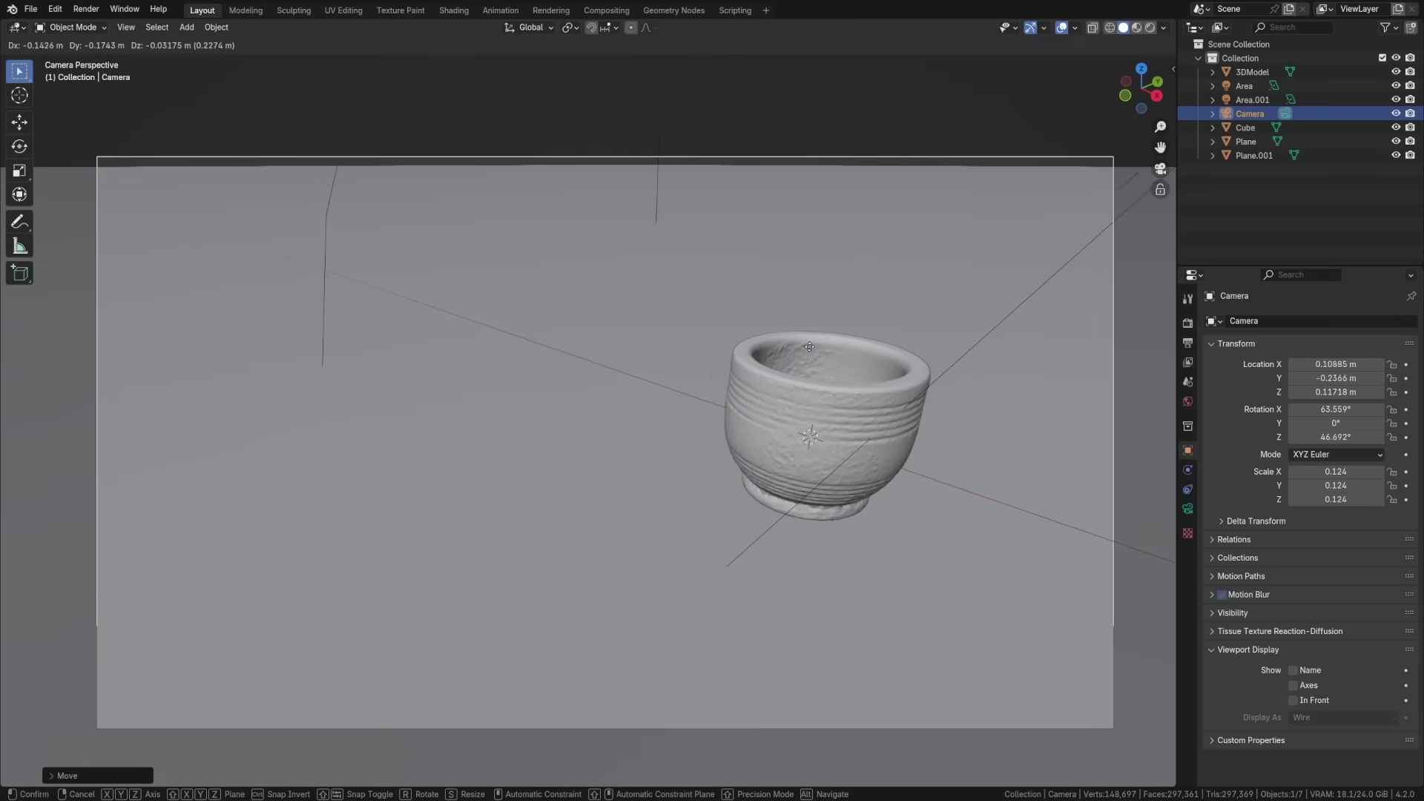
# Move the camera and rotate it freely to reframe the pot
pyautogui.press('r')
pyautogui.press('r')
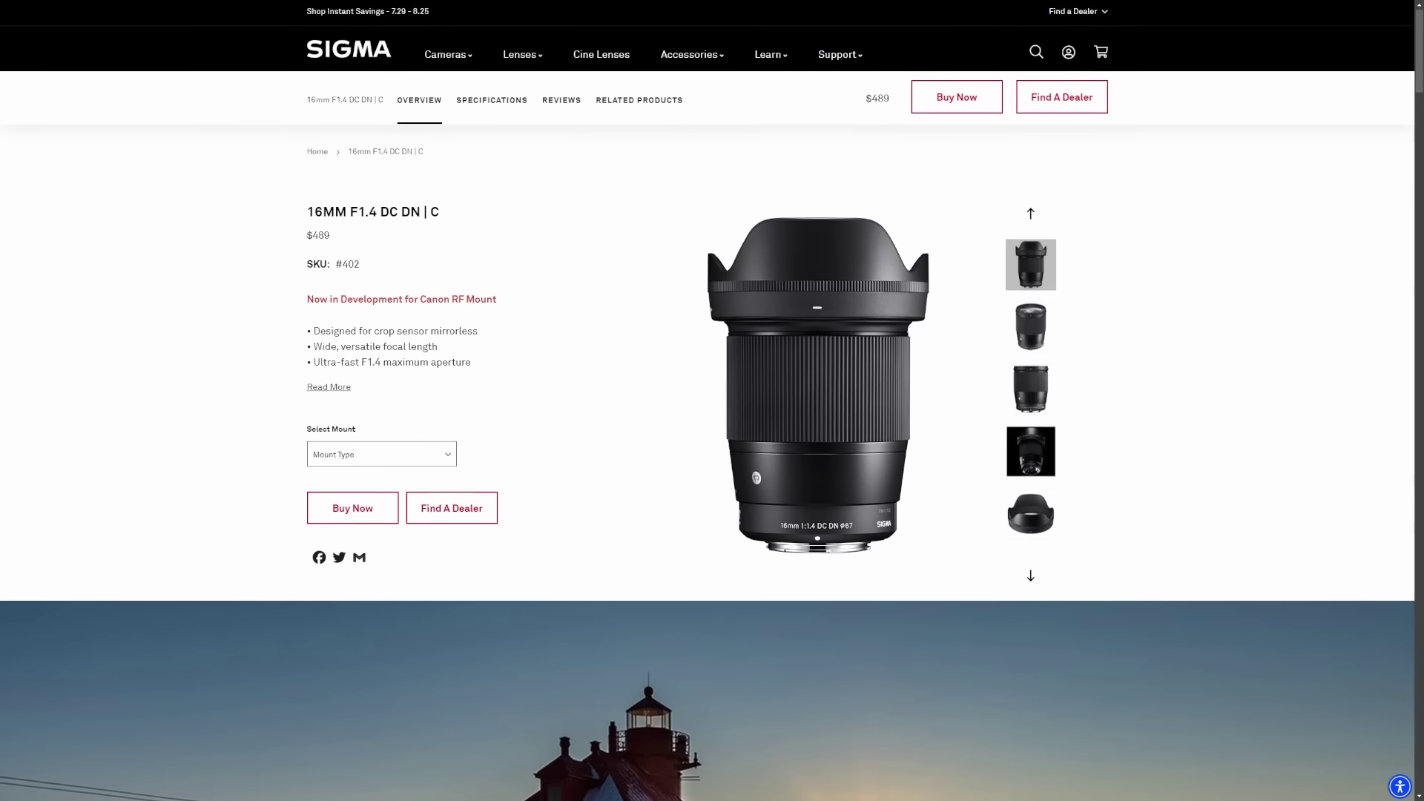
# In the web browser, look over the Sigma 16mm F1.4 DC DN lens page and search Google for "photos taken with a sigma 16mm 1.4"
pyautogui.scroll(-3, 712, 401)
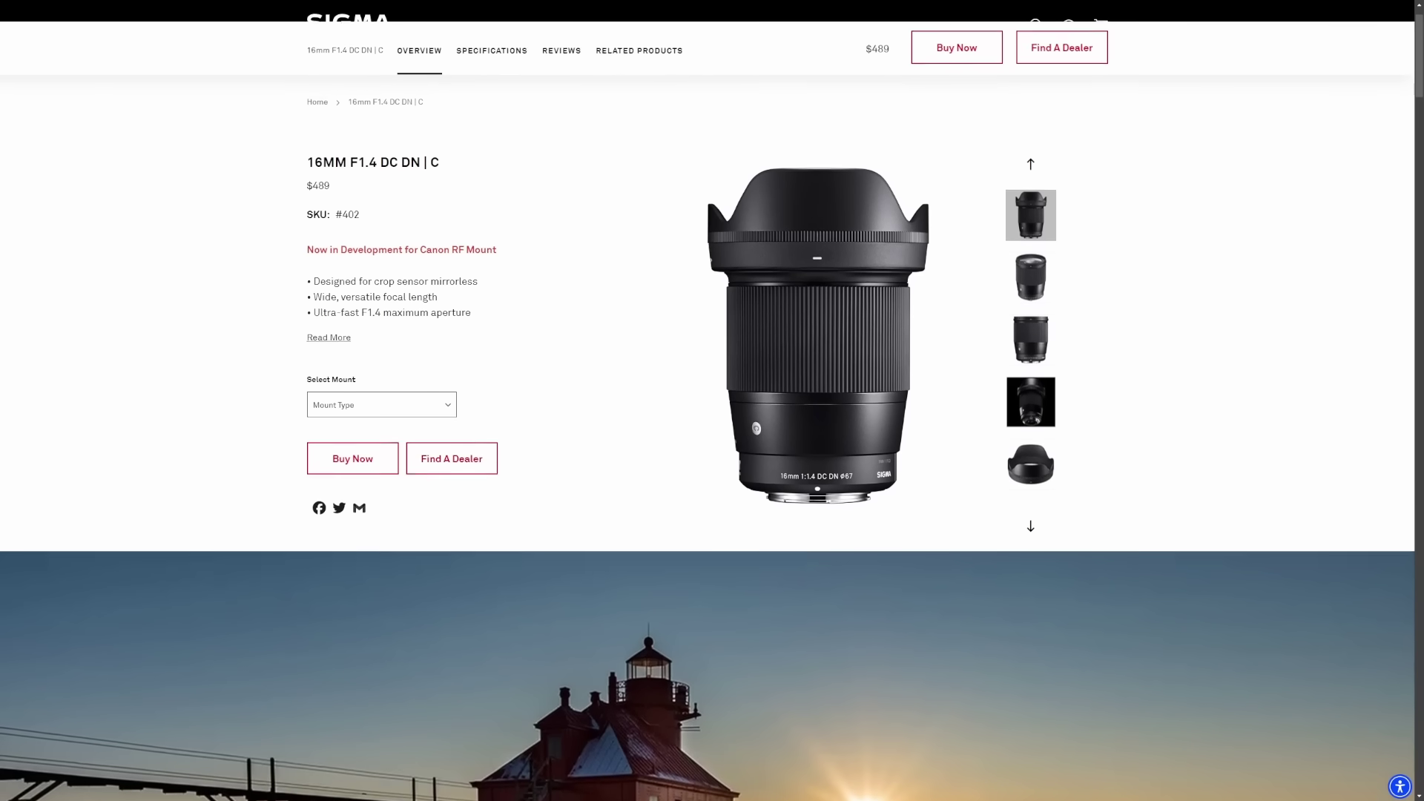
pyautogui.scroll(-2, 712, 400)
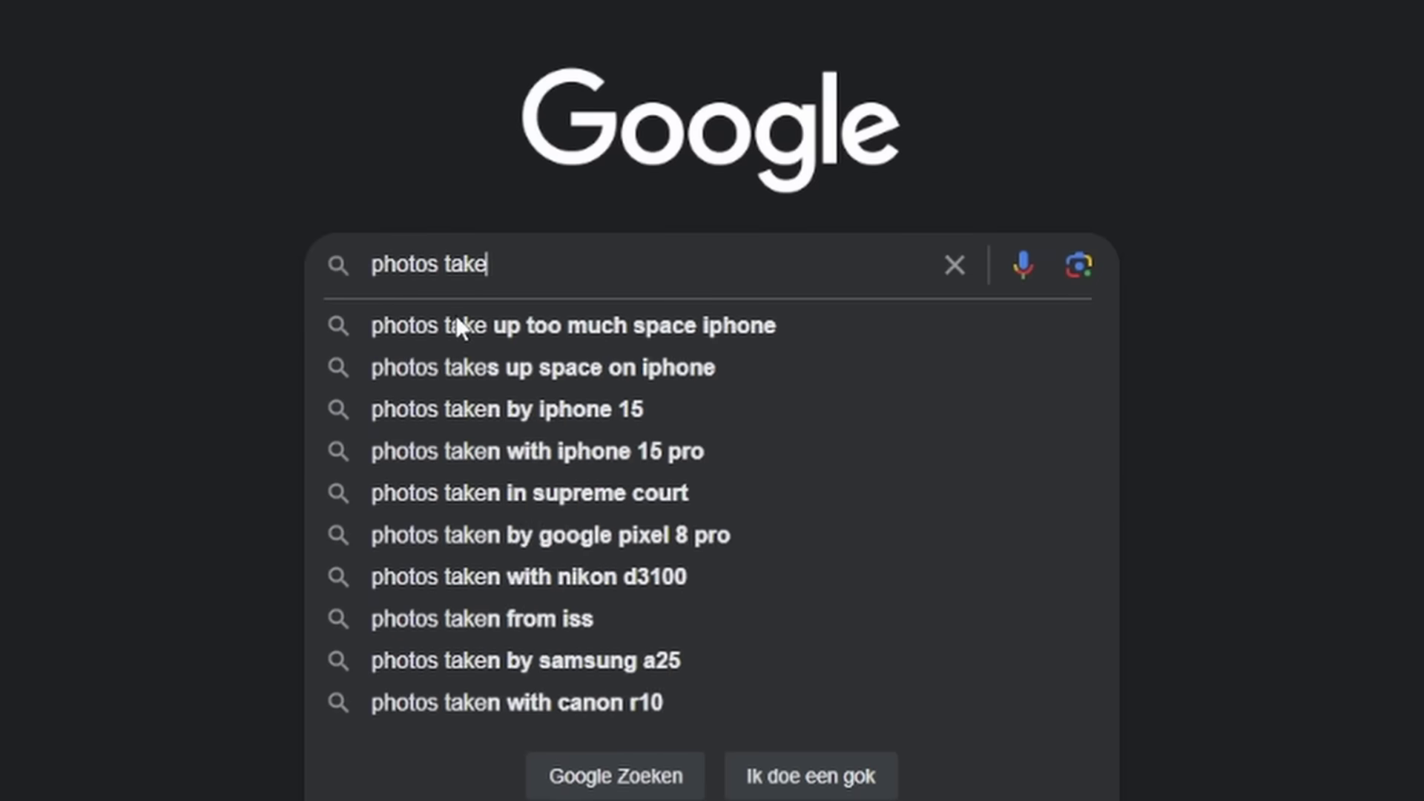
pyautogui.write('n with a sigma 16mm 1.4')
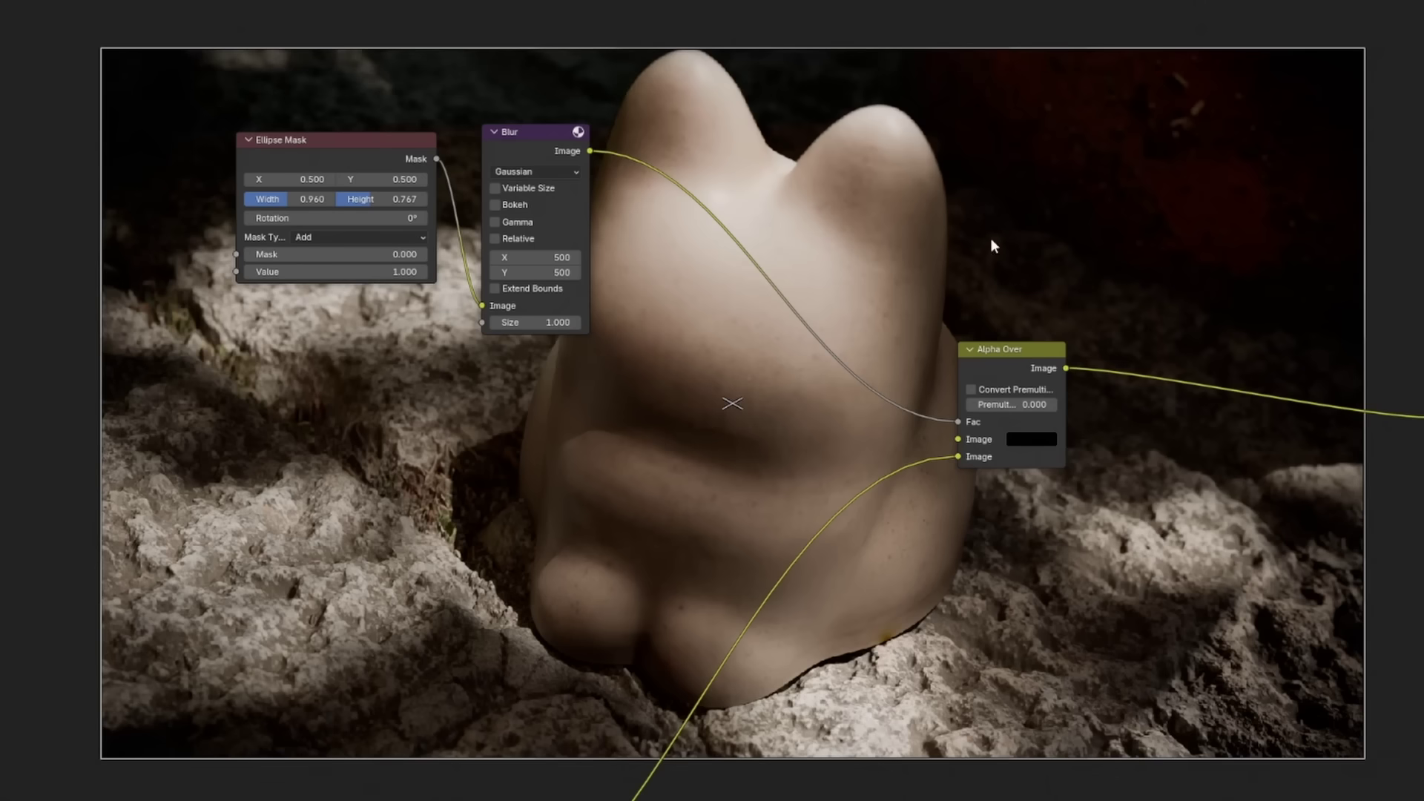
# In Blender's compositor, resize the vignette's ellipse mask to width 1.053 and height 0.580, and set its blur to 350 in X and Y
pyautogui.keyDown('ctrl'); pyautogui.keyDown('shift'); pyautogui.click(355, 151); pyautogui.keyUp('shift'); pyautogui.keyUp('ctrl')
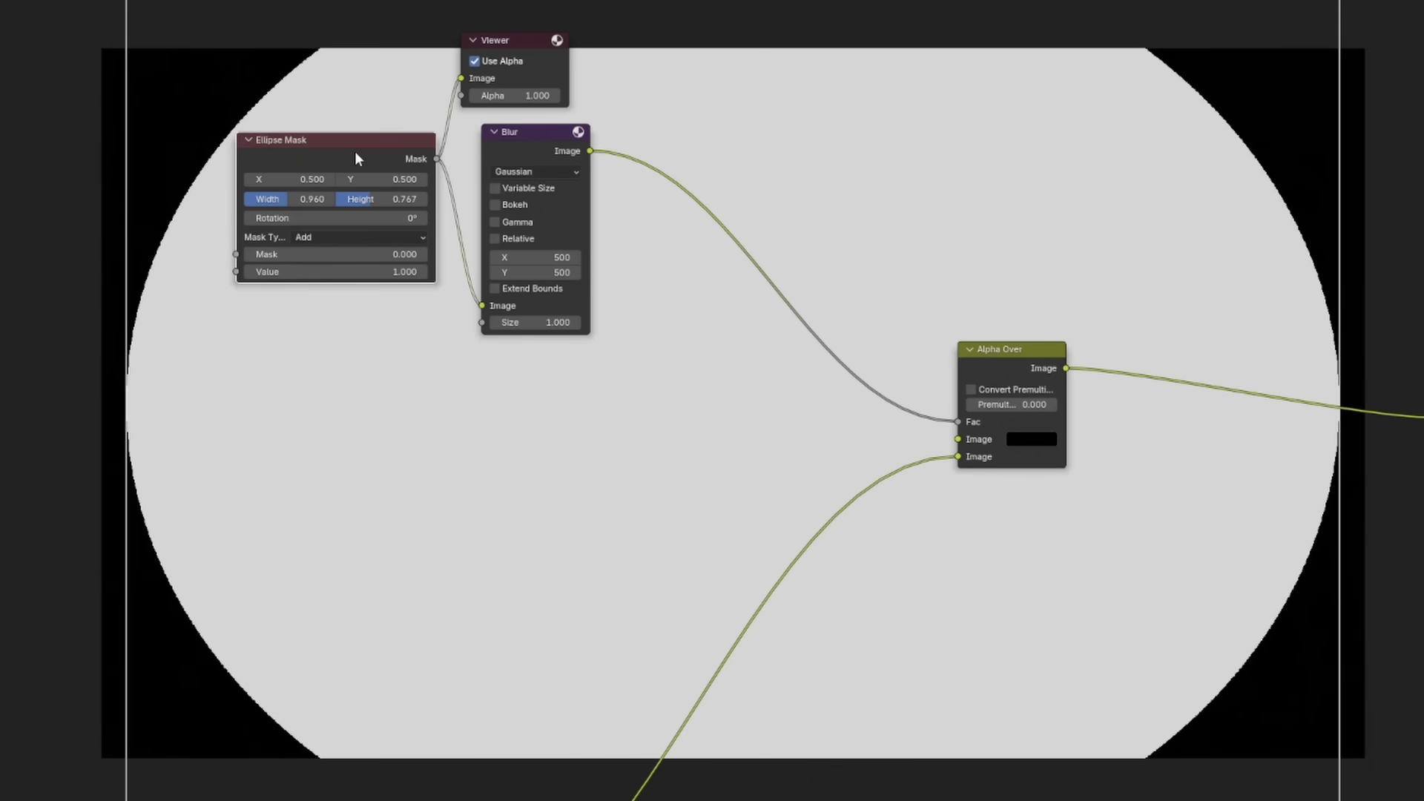
pyautogui.moveTo(371, 194); pyautogui.dragTo(319, 198)
pyautogui.keyDown('ctrl'); pyautogui.keyDown('shift'); pyautogui.click(545, 145); pyautogui.keyUp('shift'); pyautogui.keyUp('ctrl')
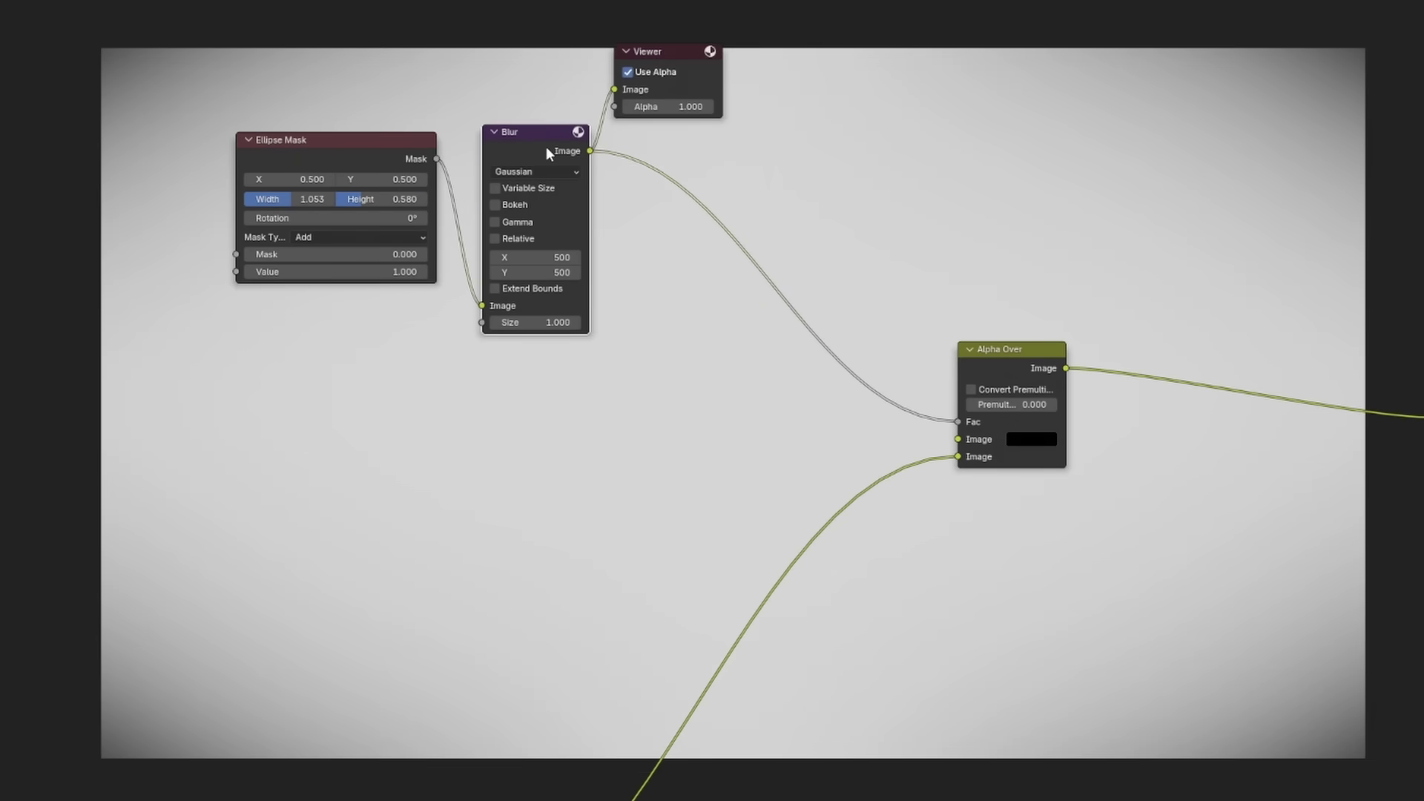
pyautogui.moveTo(534, 257); pyautogui.dragTo(533, 272)
pyautogui.write('350')
pyautogui.press('Return')
# Enlarge the ellipse mask to width 1.120 and height 0.660, and compare the Alpha Over vignette with the original render
pyautogui.keyDown('ctrl'); pyautogui.keyDown('shift'); pyautogui.click(999, 350); pyautogui.keyUp('shift'); pyautogui.keyUp('ctrl')
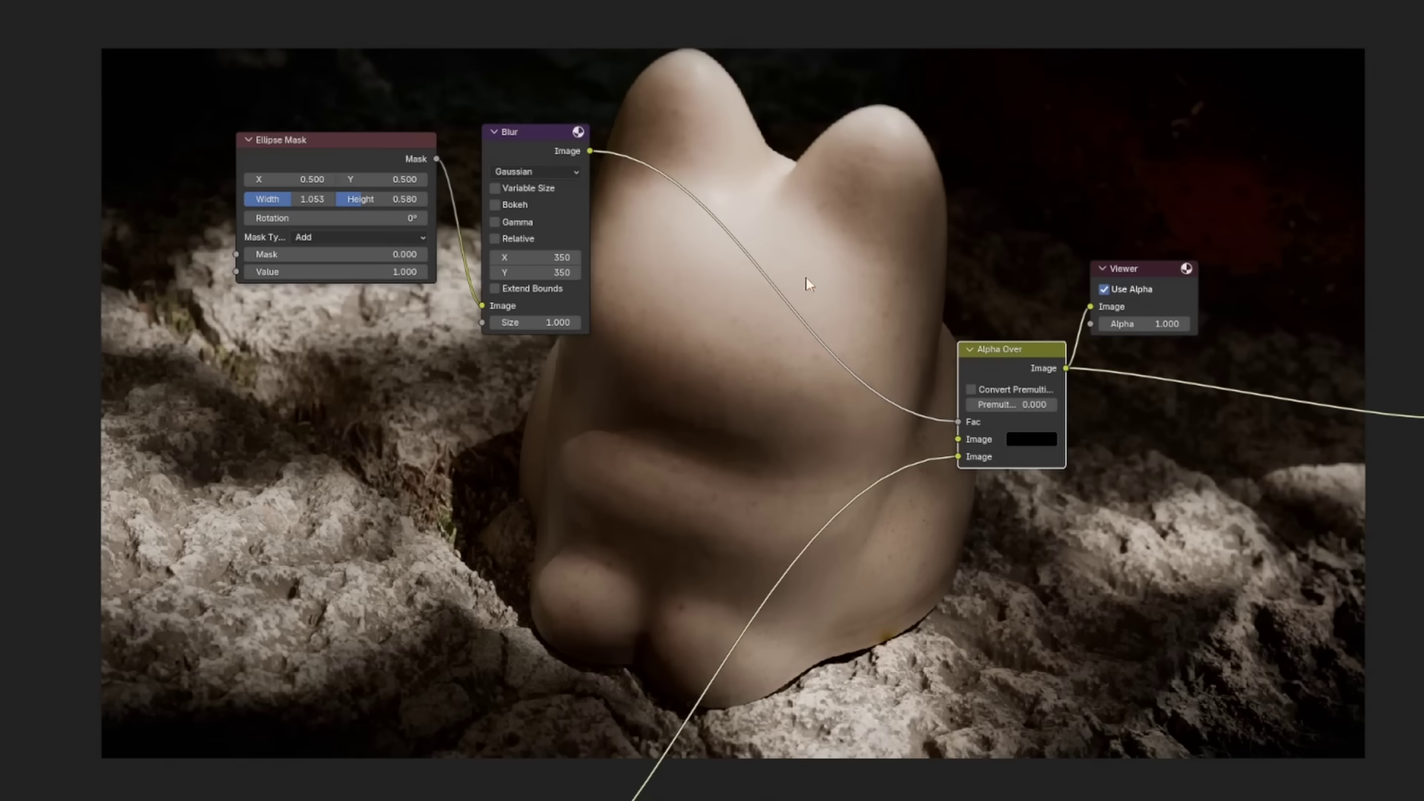
pyautogui.moveTo(335, 202); pyautogui.dragTo(296, 200)
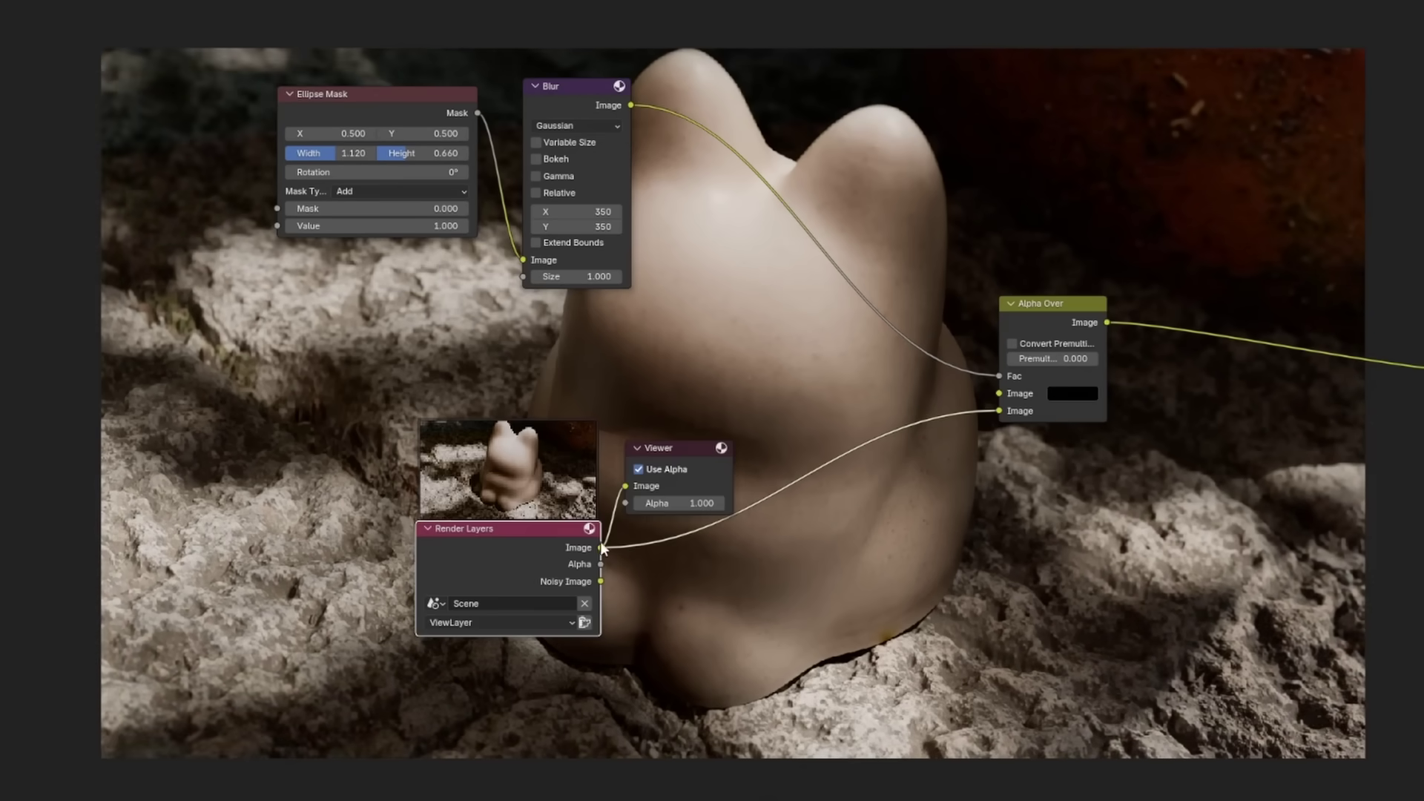
pyautogui.keyDown('ctrl'); pyautogui.keyDown('shift'); pyautogui.click(1034, 310); pyautogui.keyUp('shift'); pyautogui.keyUp('ctrl')
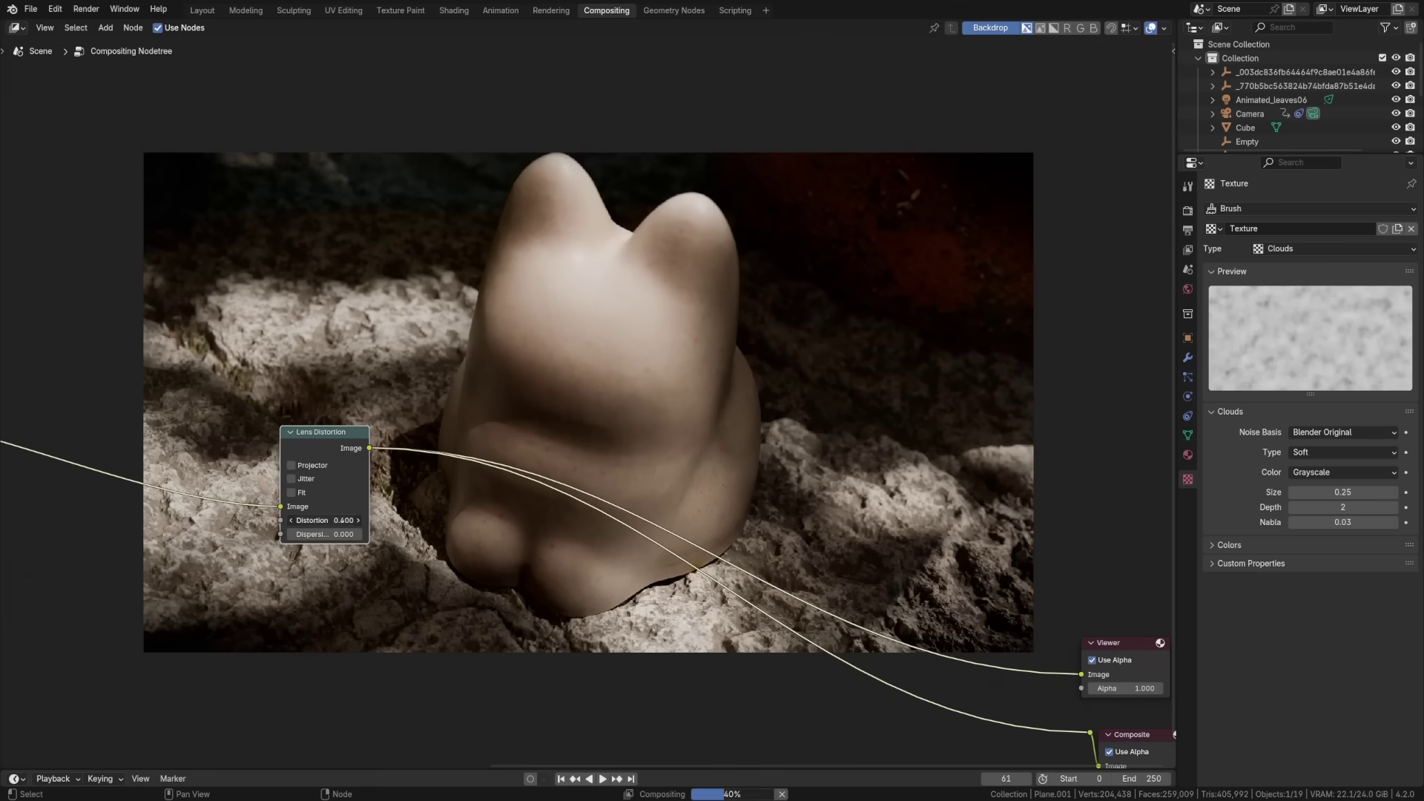
# Try the Lens Distortion node with a strong distortion of 0.5 and a dispersion of 0.02
pyautogui.moveTo(312, 520); pyautogui.dragTo(326, 520)
pyautogui.moveTo(308, 534); pyautogui.dragTo(338, 534)
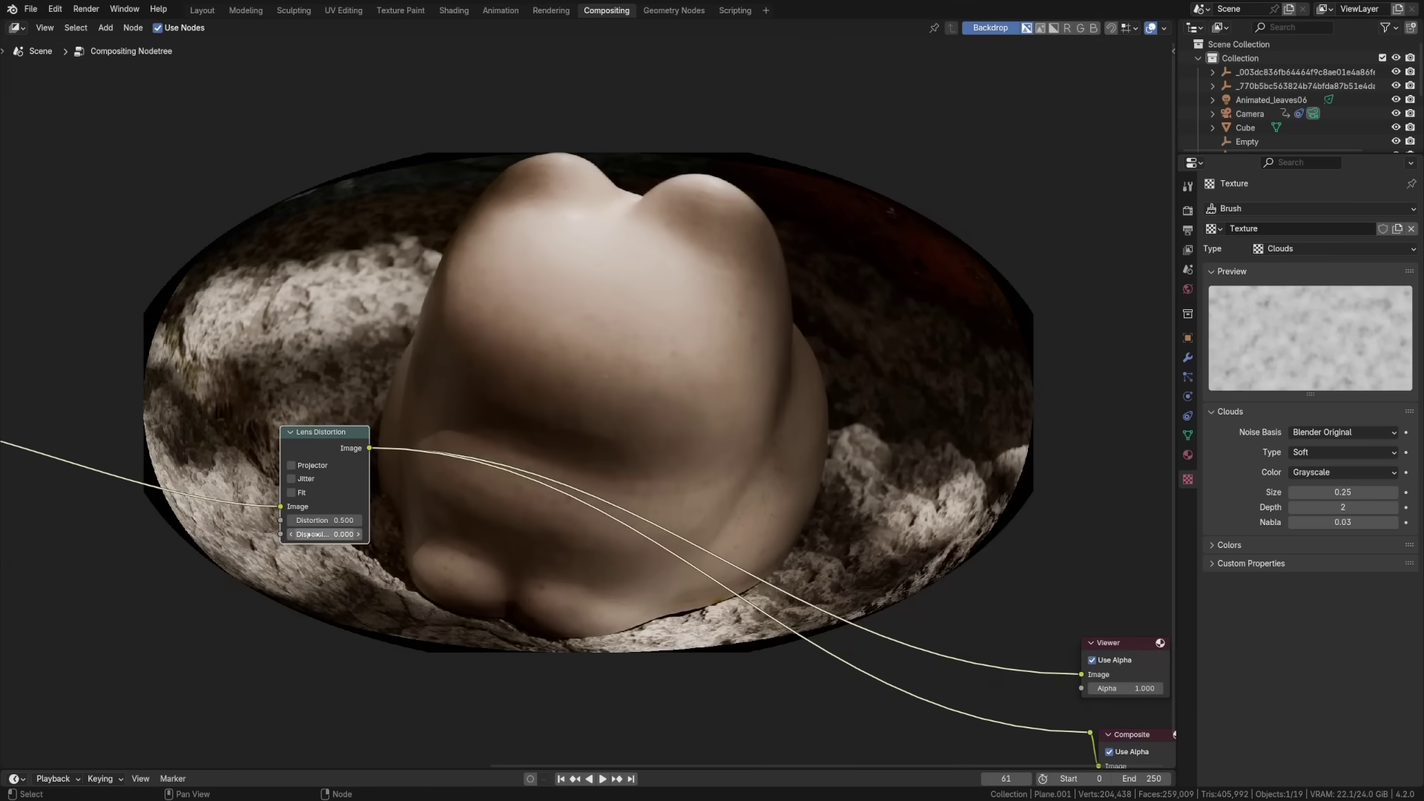
pyautogui.write('0.02')
pyautogui.press('Return')
# Set the Lens Distortion node's distortion to 0.02 and dispersion to 0.005, and enable Fit
pyautogui.click(345, 520)
pyautogui.write('.0')
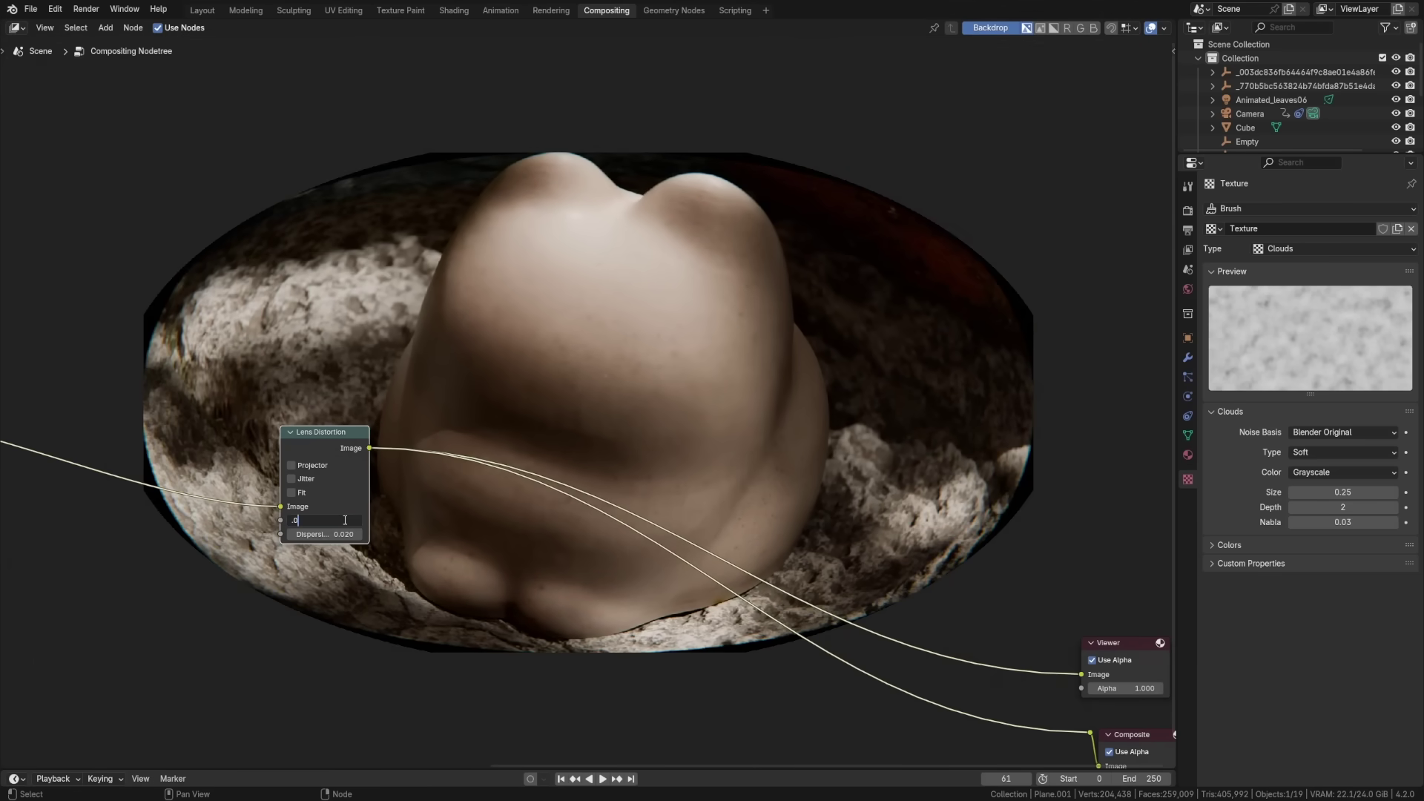
pyautogui.write('5')
pyautogui.press('Return')
pyautogui.click(291, 492)
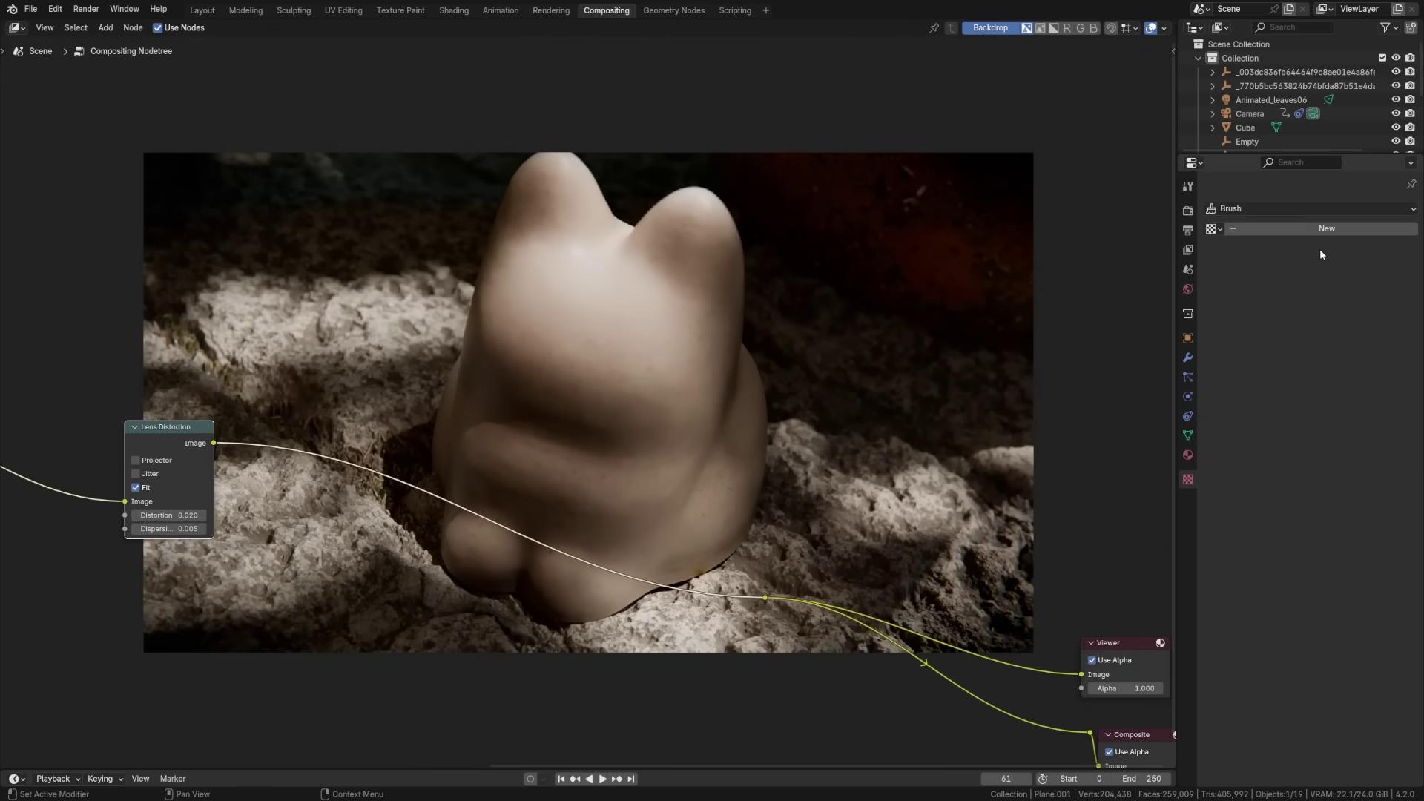
# Create a new Clouds texture and assign it to a new compositor Texture node placed after the Lens Distortion node
pyautogui.click(1317, 248)
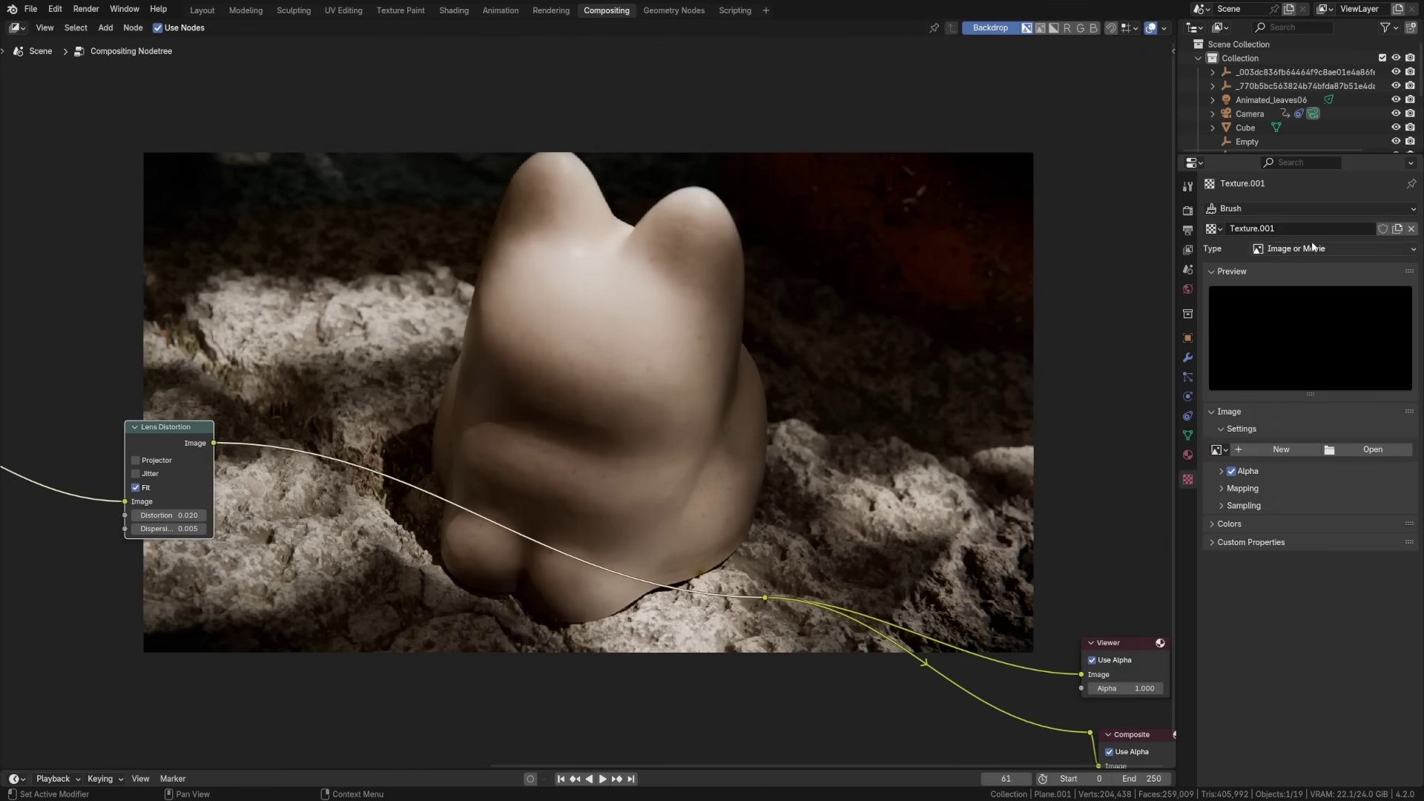
pyautogui.click(1290, 295)
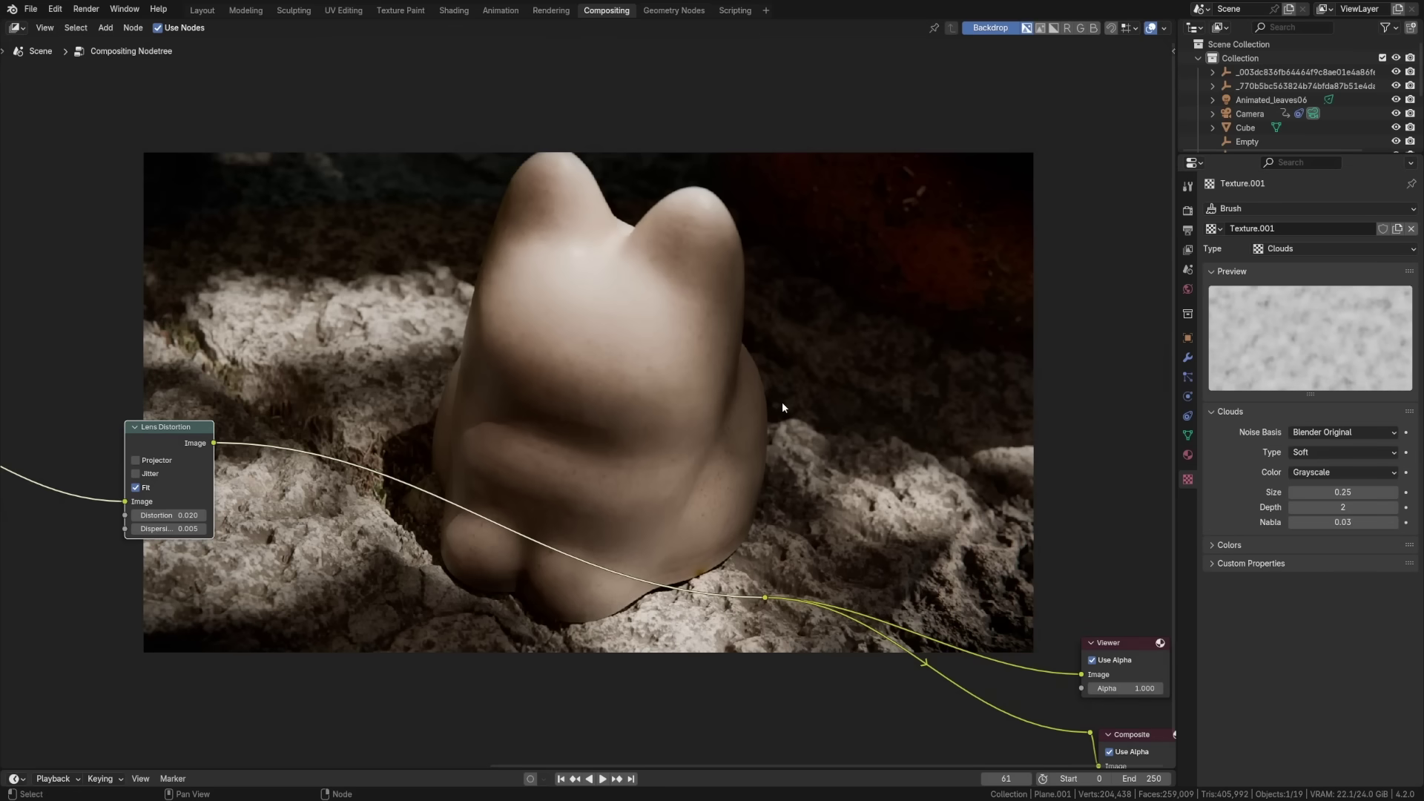
pyautogui.write('te')
pyautogui.press('Return')
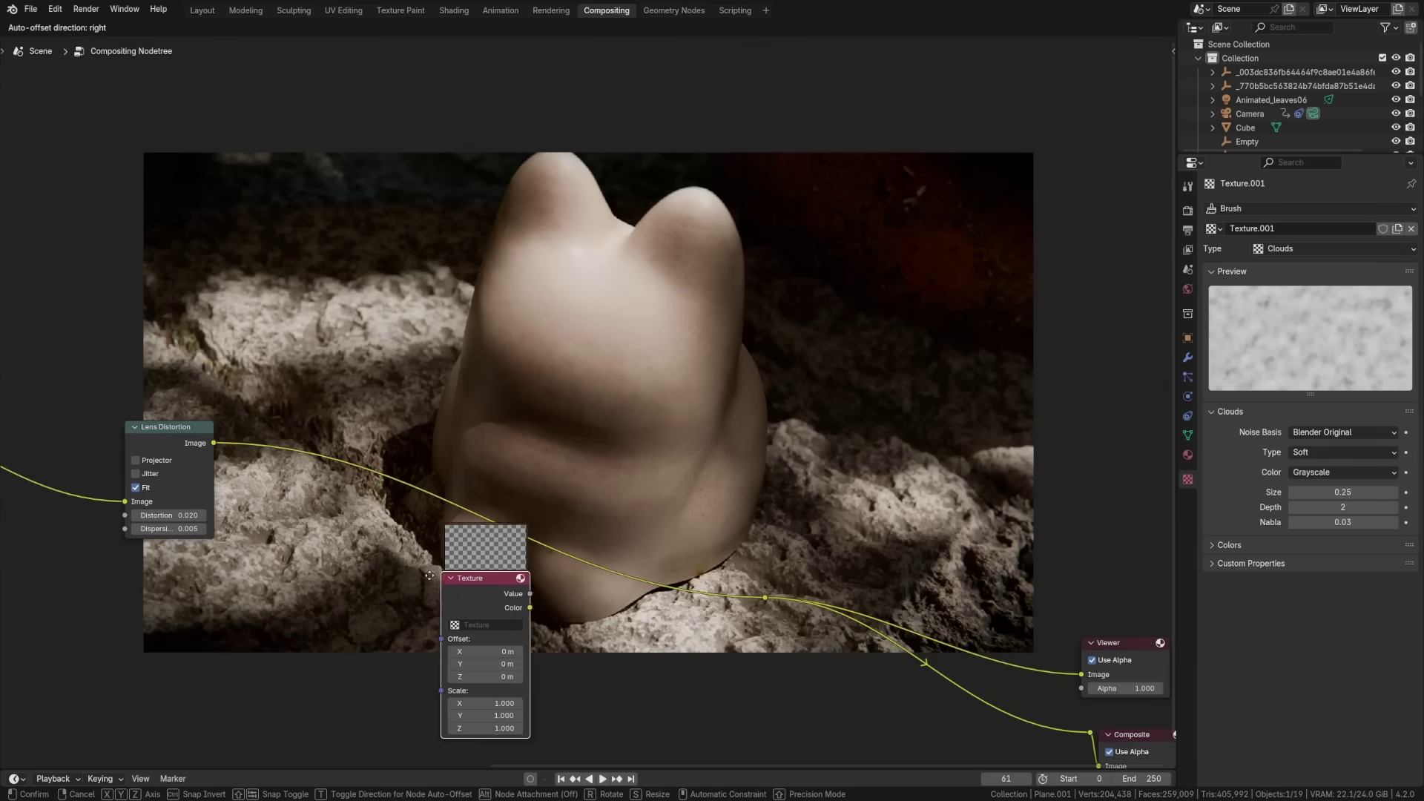
pyautogui.click(396, 640)
pyautogui.click(394, 637)
# Insert a Mix Color node after Lens Distortion and connect the Texture node's Value output to its second Image input
pyautogui.write('mix')
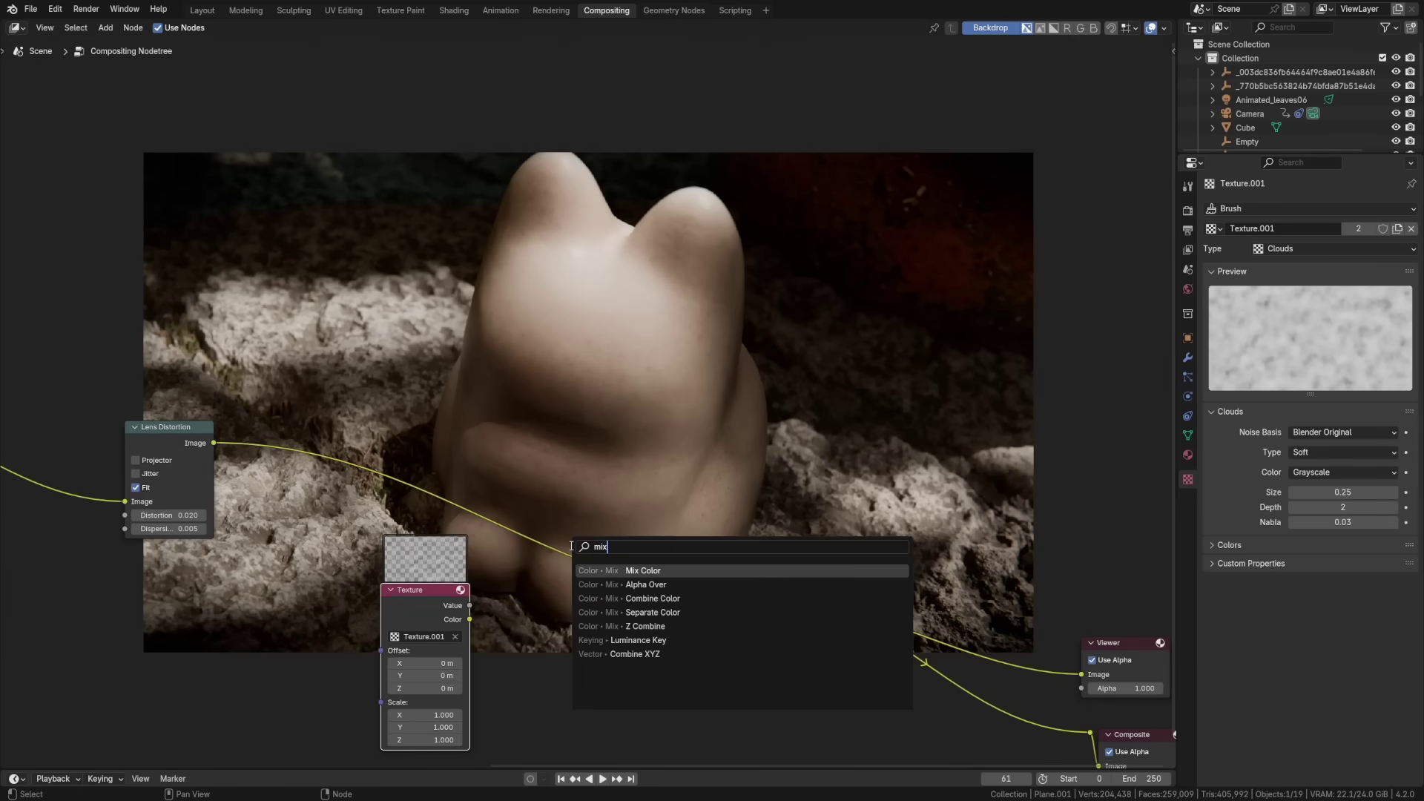
pyautogui.press('Return')
pyautogui.click(667, 571)
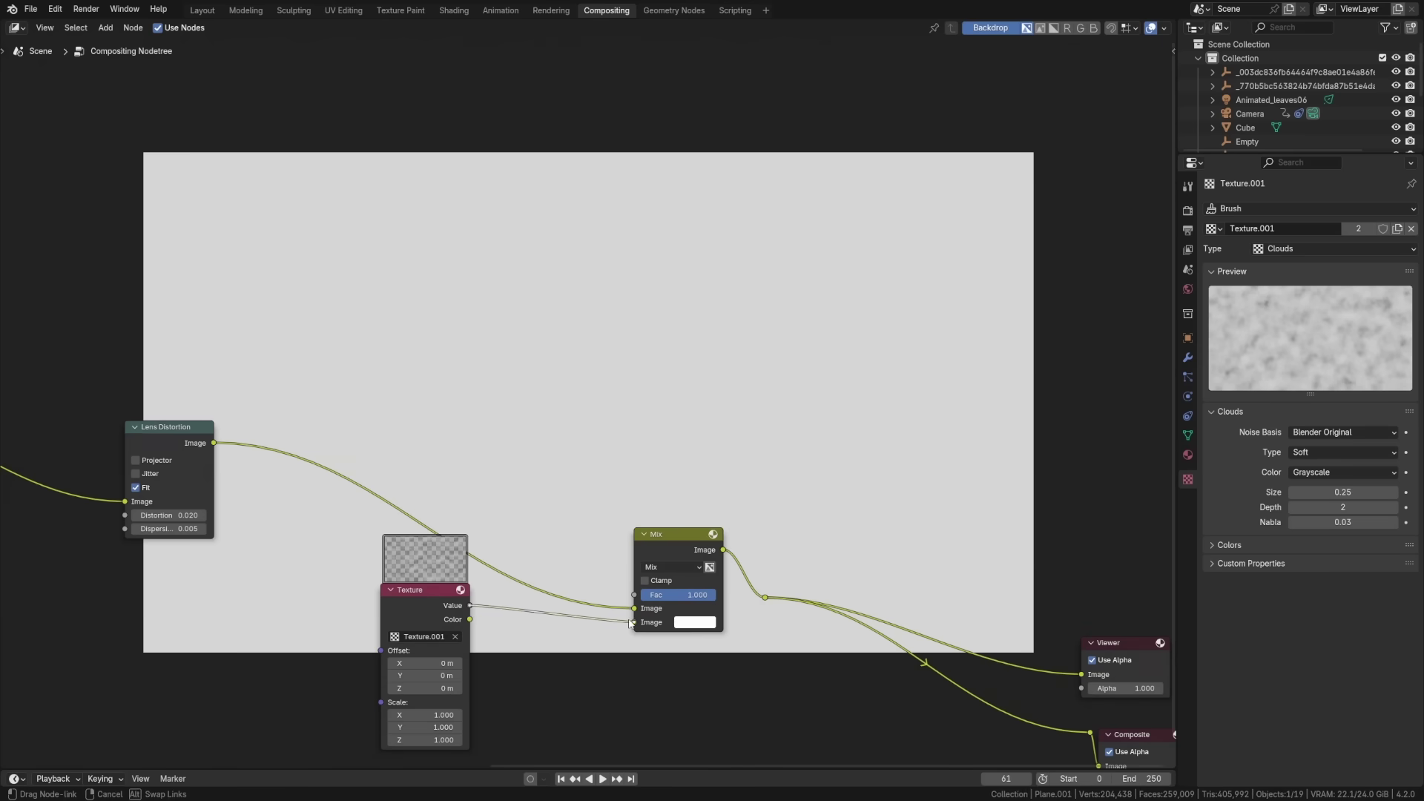
pyautogui.moveTo(629, 623); pyautogui.dragTo(634, 622)
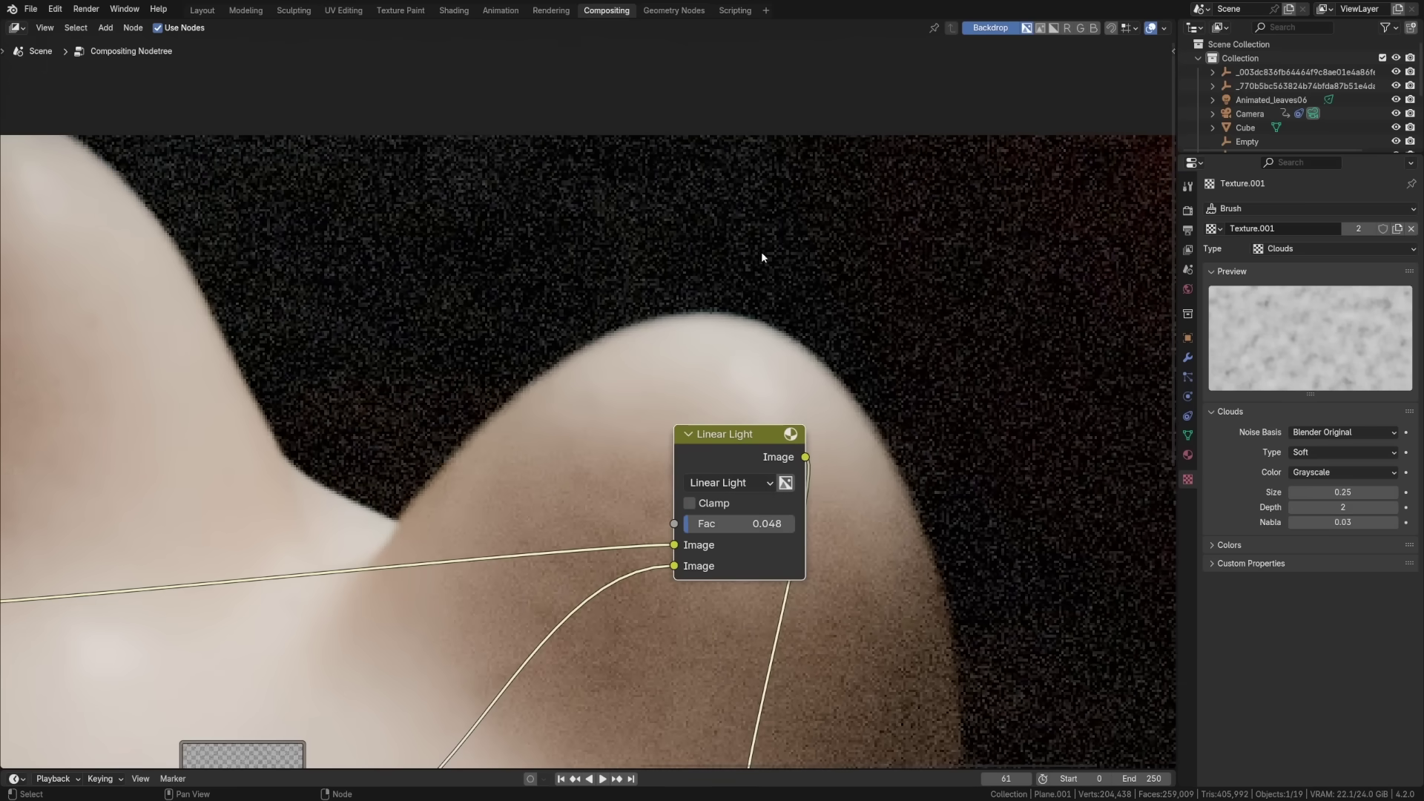
# Change the grain mix node's blending mode to Overlay with a factor of 0.933
pyautogui.click(749, 489)
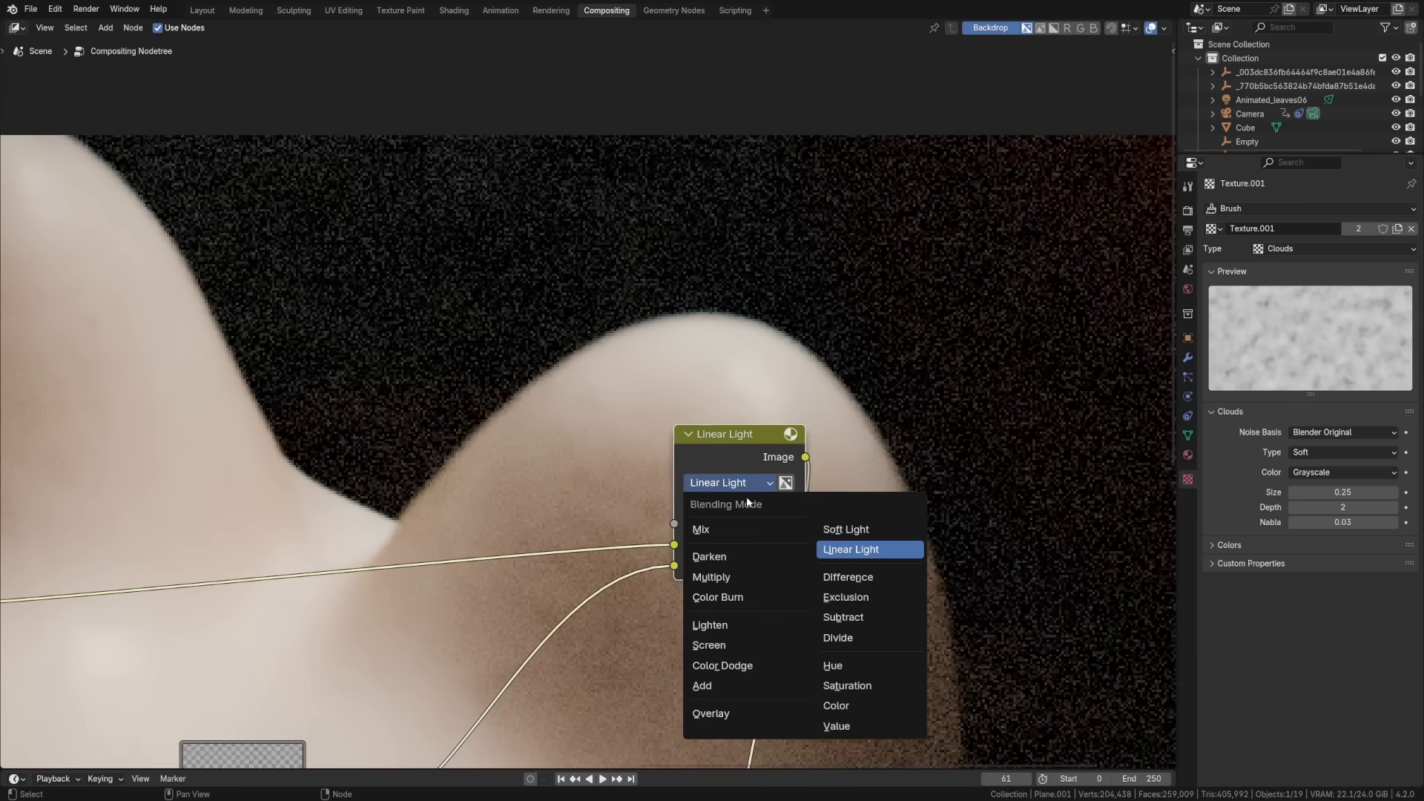
pyautogui.click(736, 710)
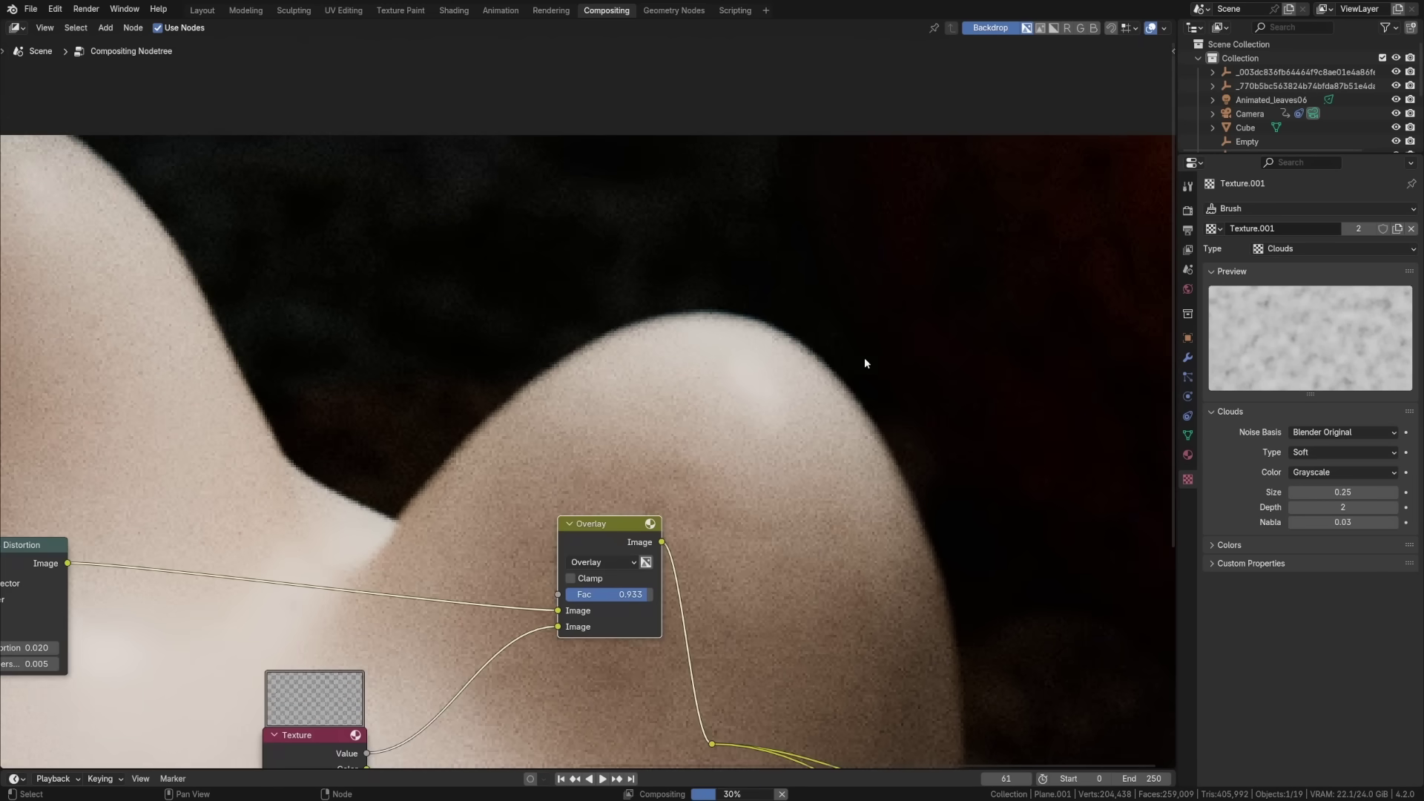
pyautogui.scroll(-5, 712, 427)
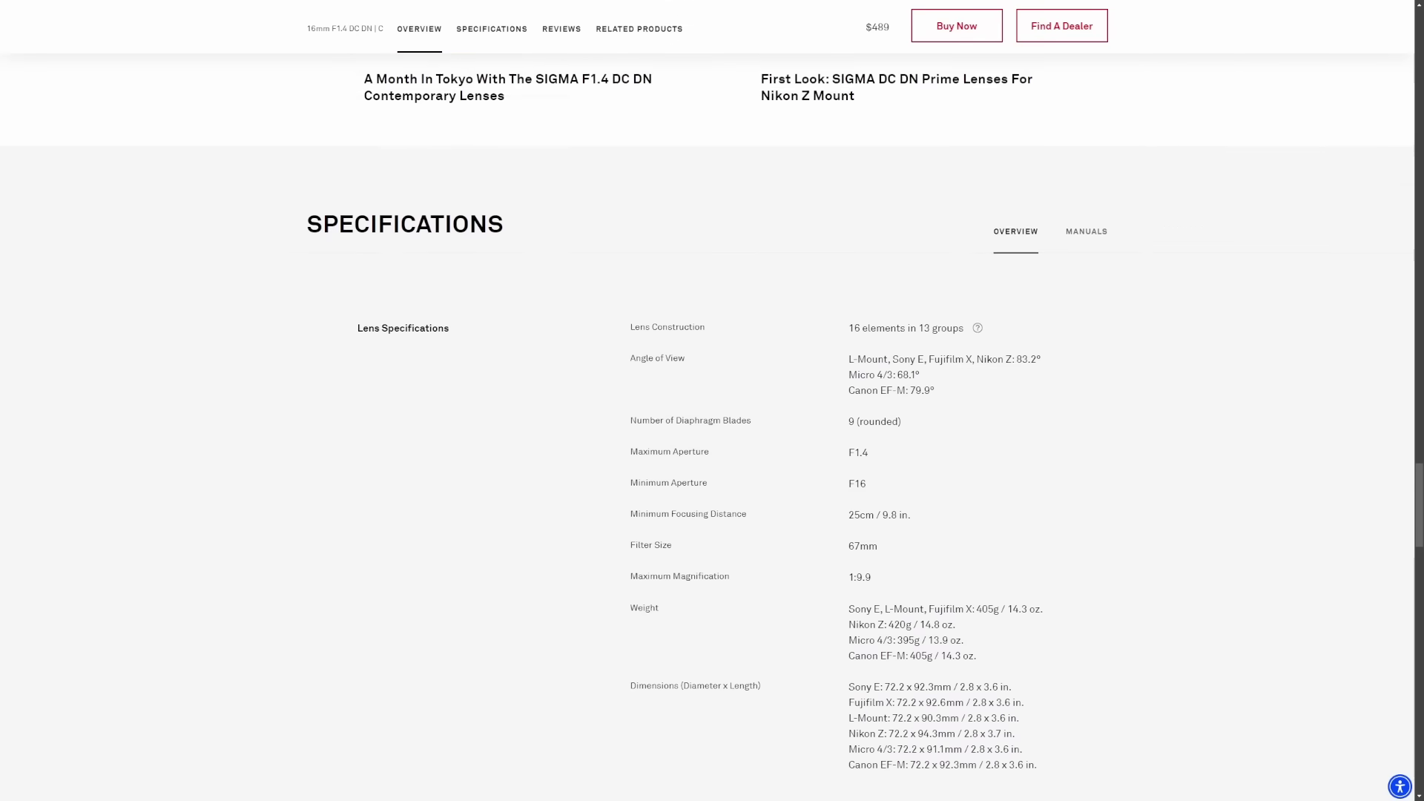
pyautogui.scroll(-5, 712, 427)
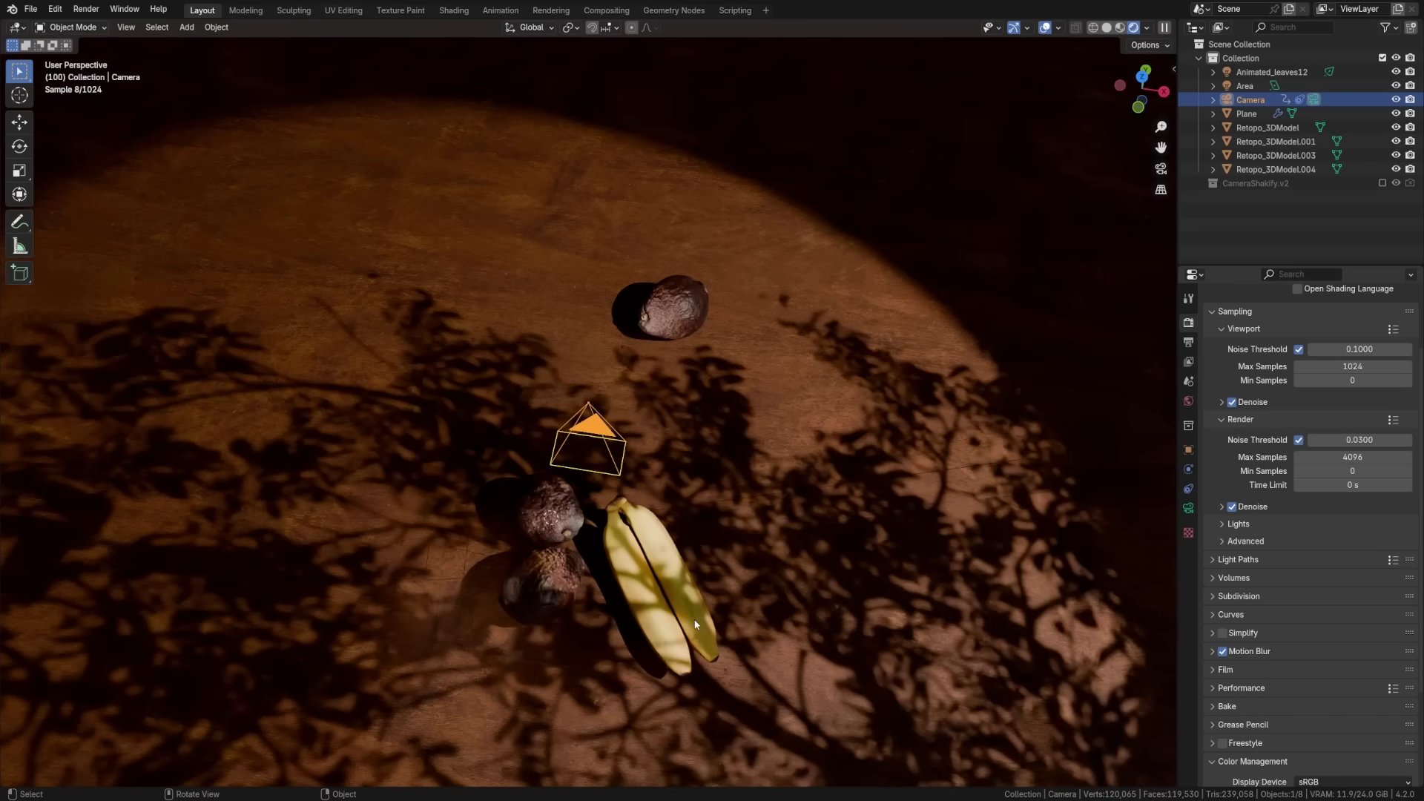
pyautogui.scroll(-3, 678, 614)
pyautogui.moveTo(674, 612); pyautogui.dragTo(638, 590, button='middle')
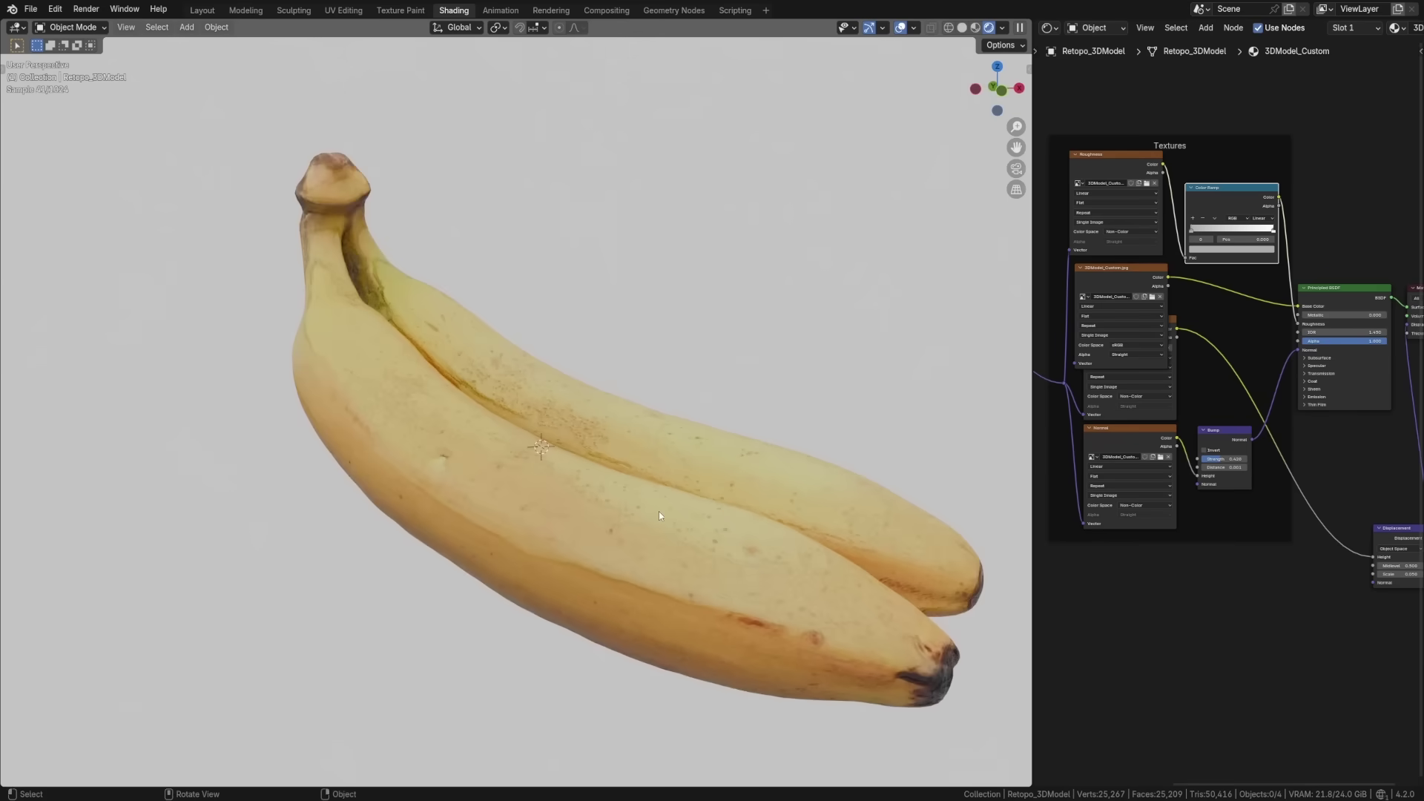
pyautogui.moveTo(659, 510); pyautogui.dragTo(705, 519, button='middle')
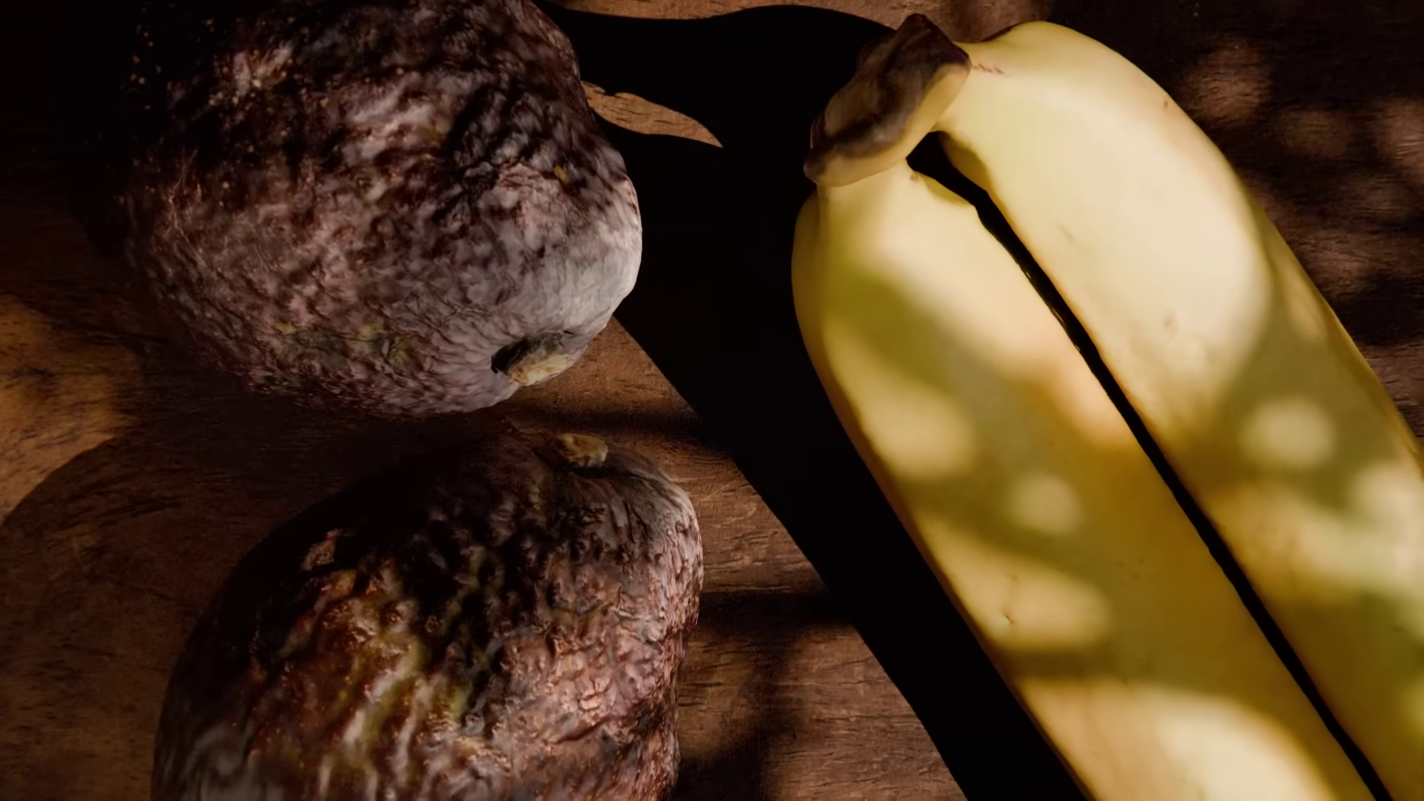